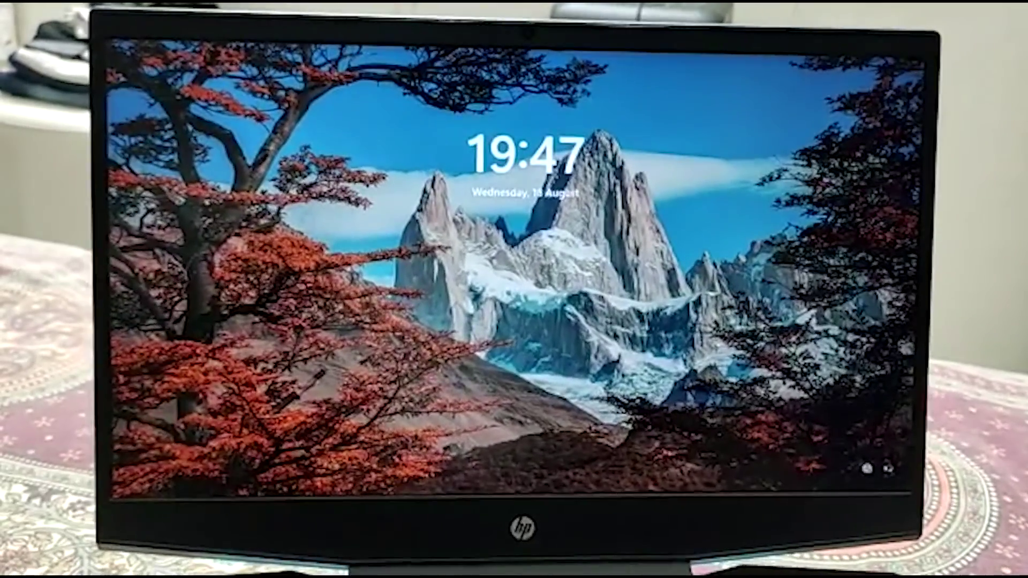
- Dismiss the lock screen and enter the account PIN to sign in
{"action": "key", "text": "space"}
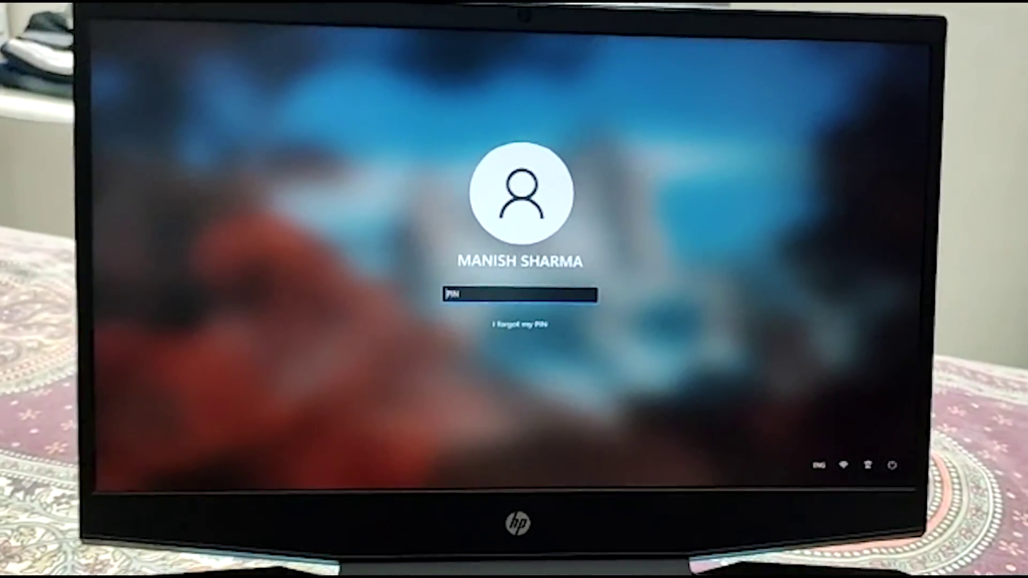
{"action": "type", "text": "1"}
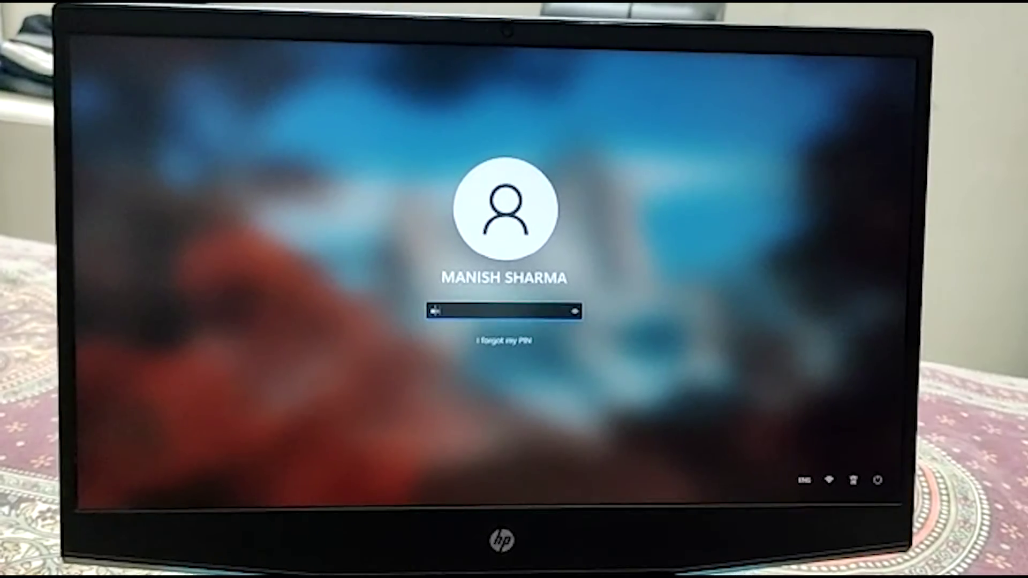
{"action": "type", "text": "234"}
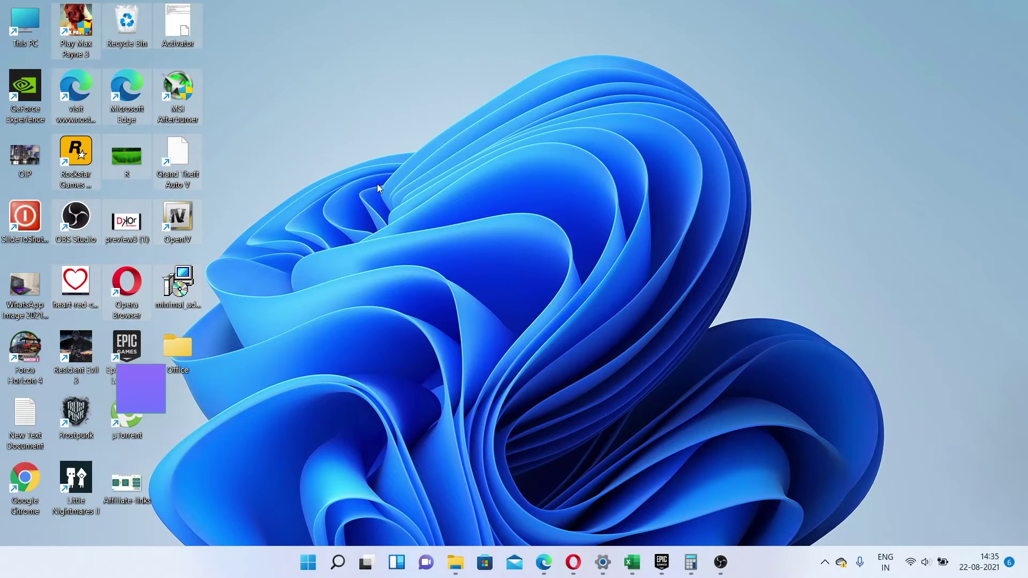
- Reach Personalization › Background via Display settings and set the colourful flower picture as wallpaper
{"action": "right_click", "coordinate": [377, 184]}
{"action": "left_click", "coordinate": [481, 397]}
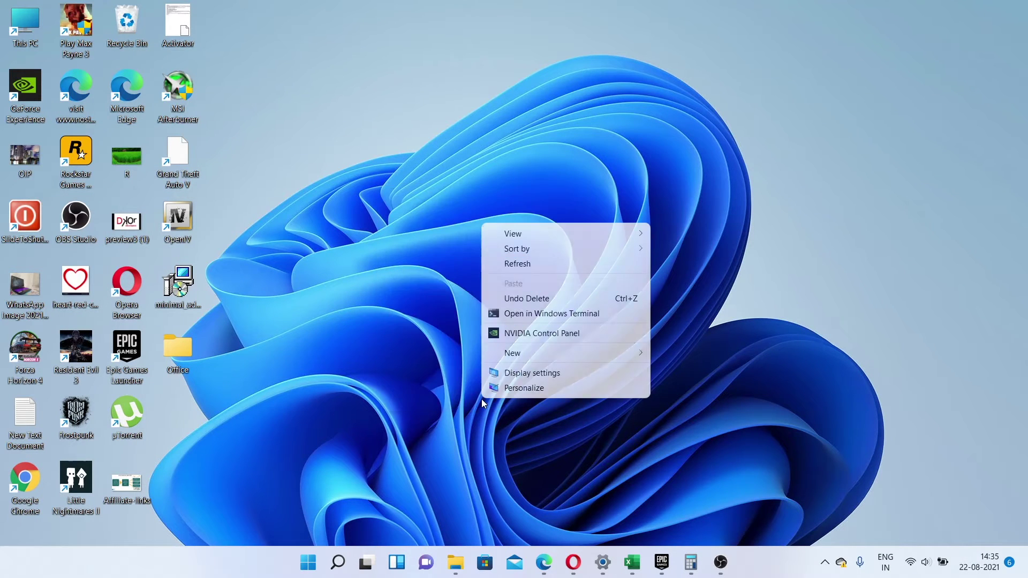
{"action": "left_click", "coordinate": [566, 378]}
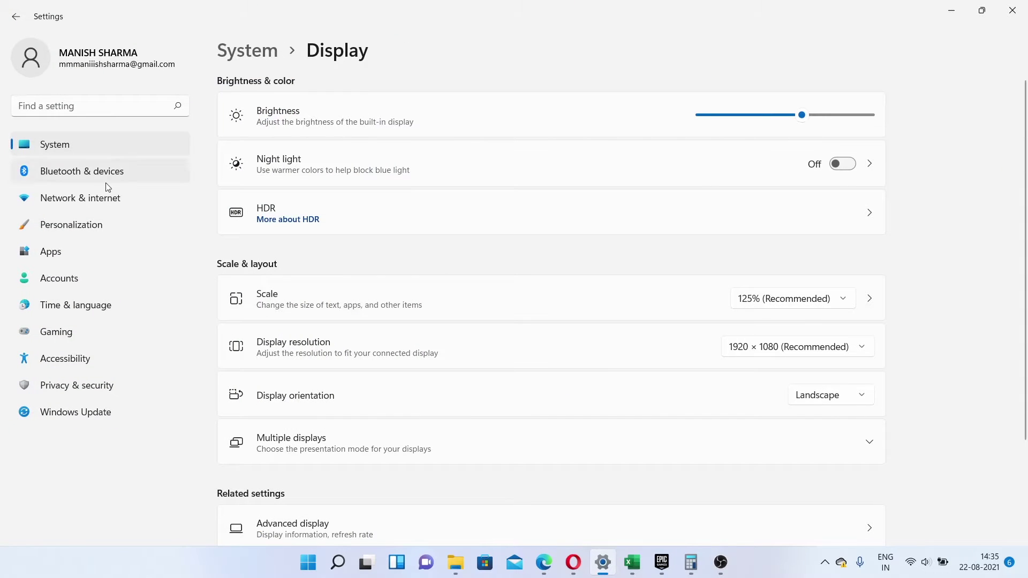
{"action": "left_click", "coordinate": [73, 225]}
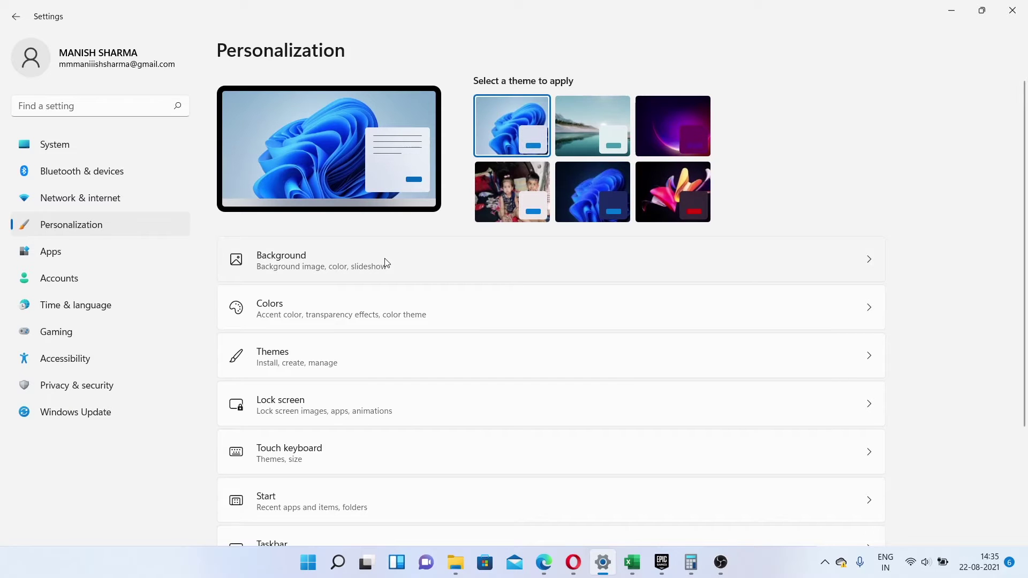
{"action": "left_click", "coordinate": [449, 272]}
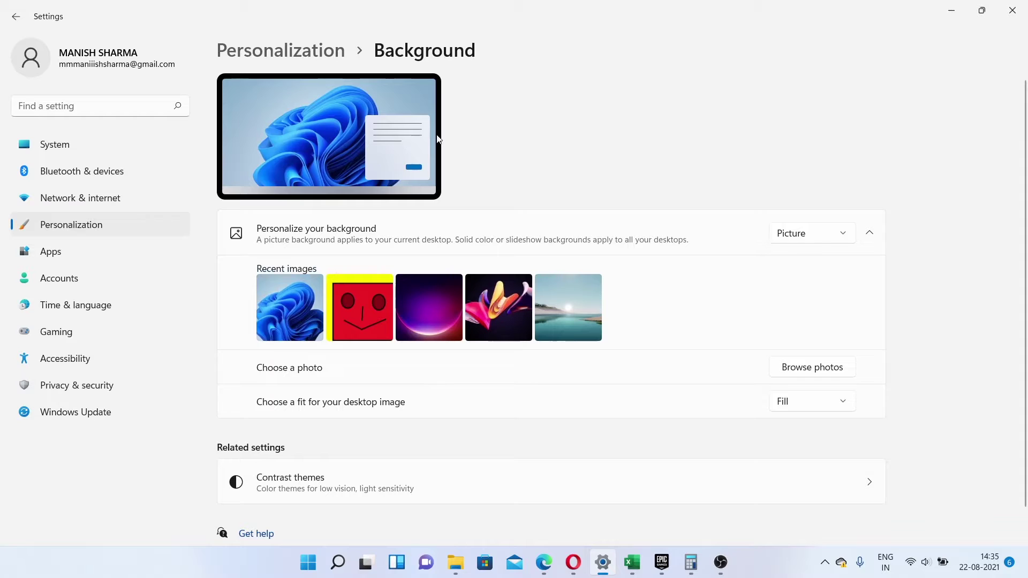
{"action": "left_click", "coordinate": [278, 313]}
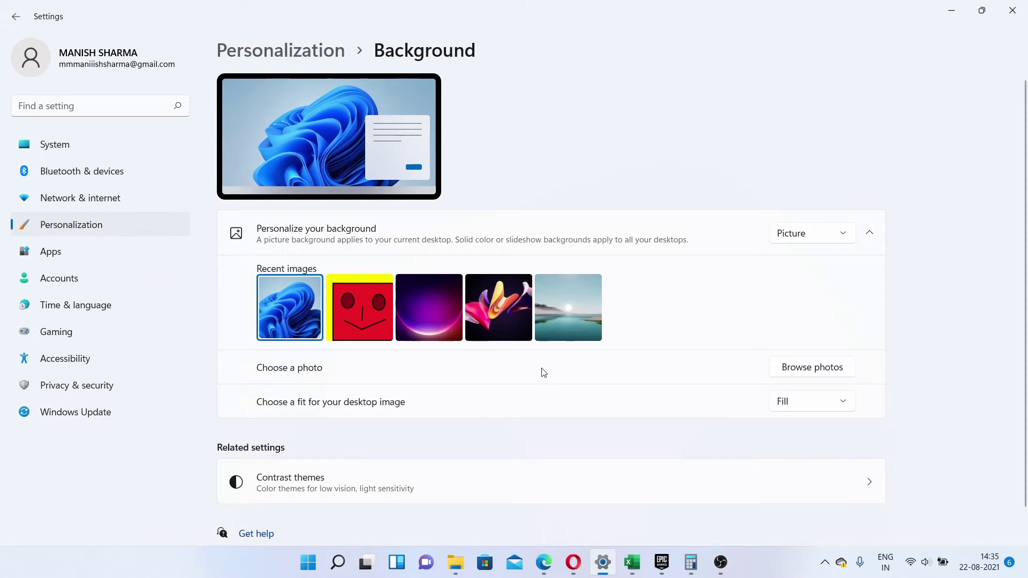
{"action": "left_click", "coordinate": [498, 314]}
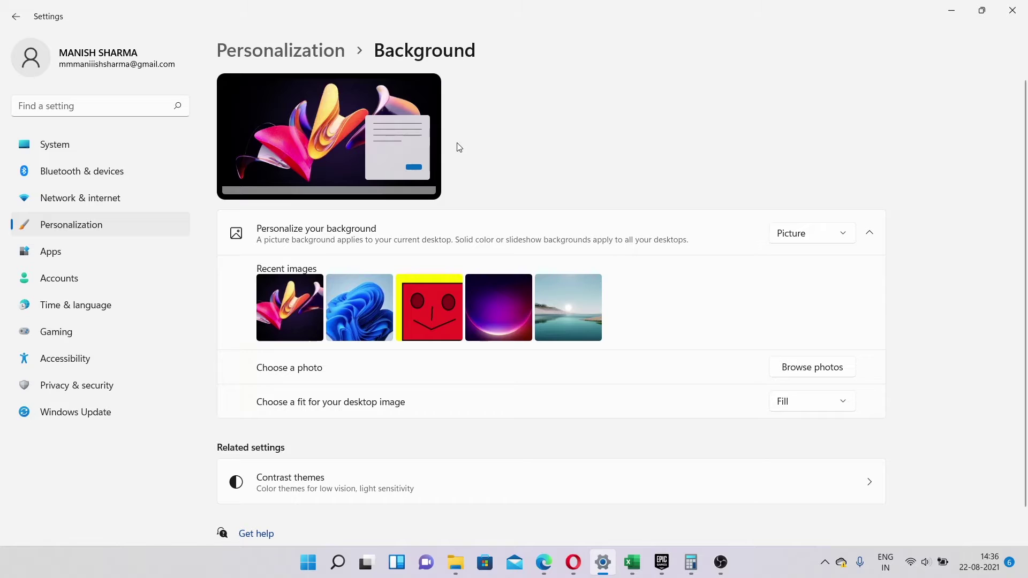
- Apply the dark Captured Motion theme in Personalization, then minimize Settings
{"action": "left_click", "coordinate": [16, 17]}
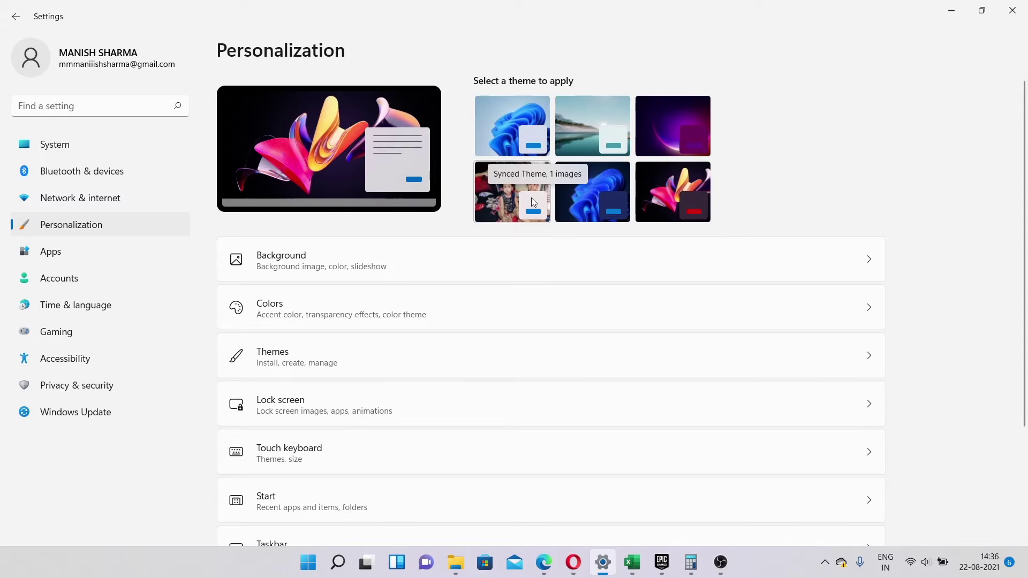
{"action": "left_click", "coordinate": [676, 192]}
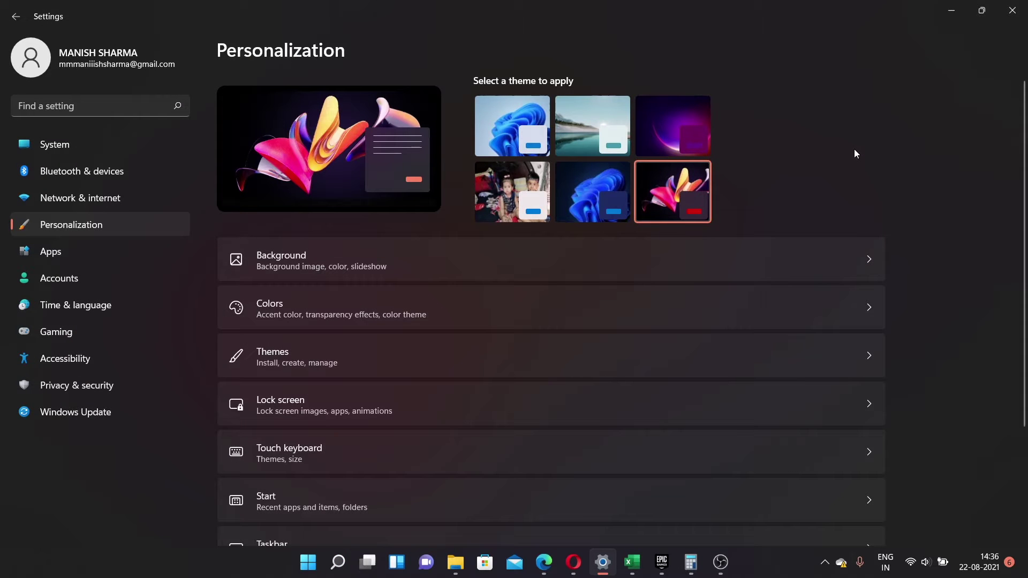
{"action": "left_click", "coordinate": [966, 10]}
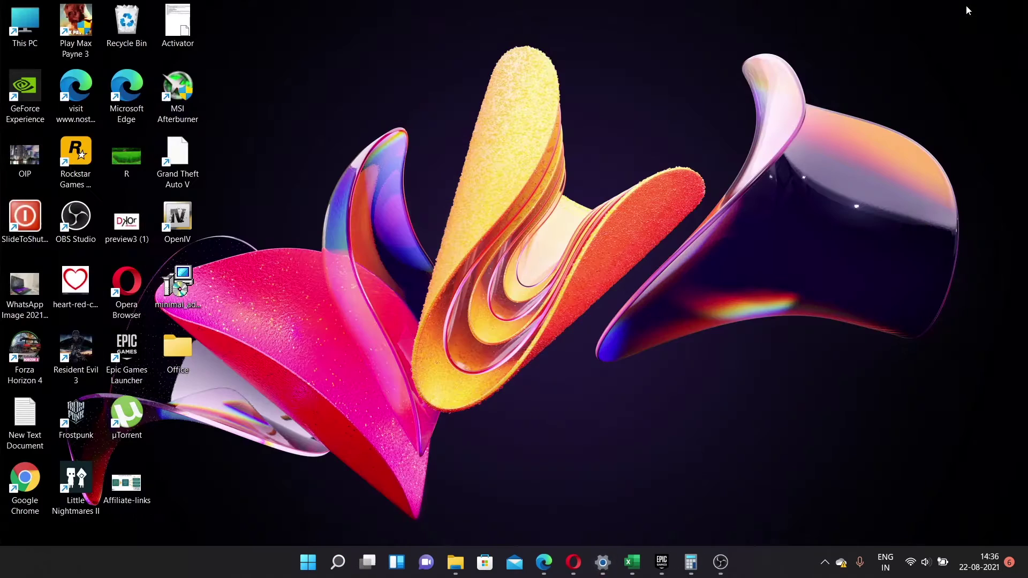
{"action": "double_click", "coordinate": [19, 44]}
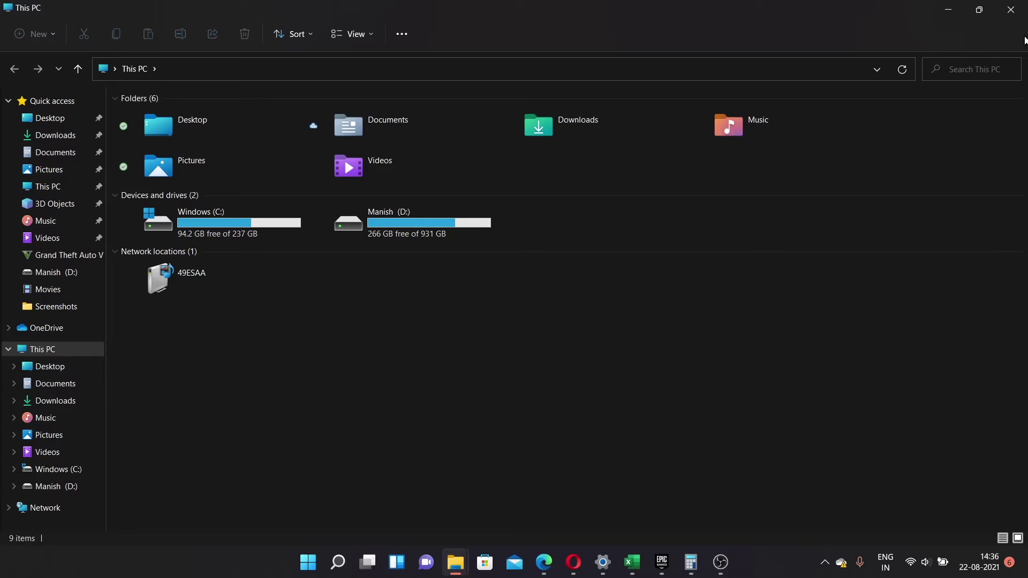
{"action": "left_click", "coordinate": [1011, 9]}
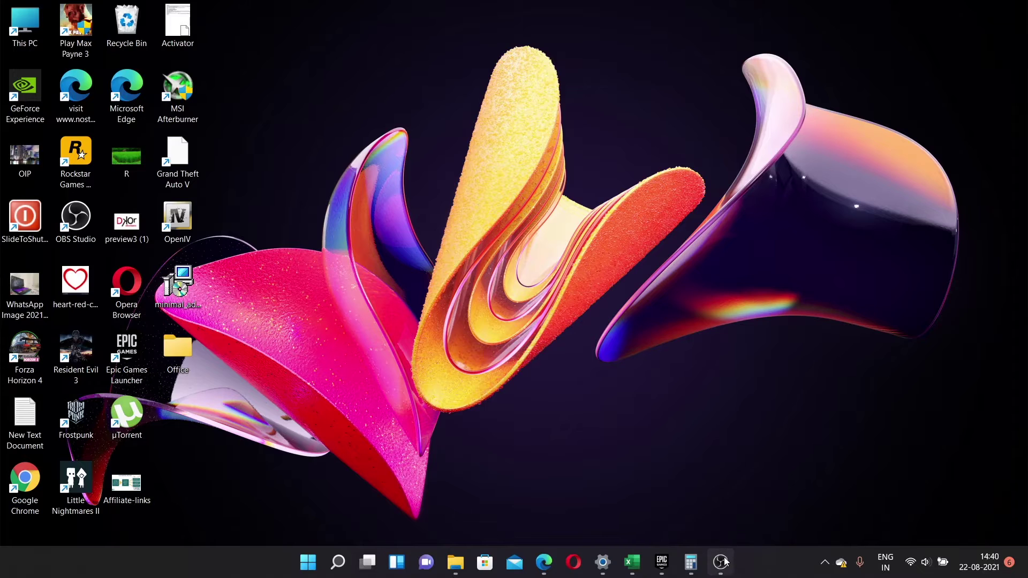
{"action": "left_click", "coordinate": [691, 569]}
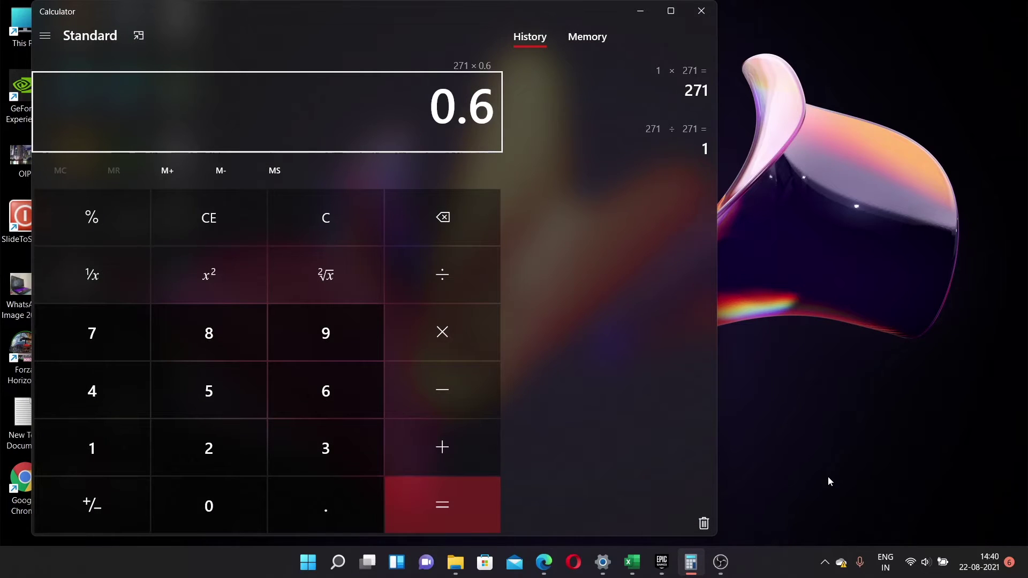
{"action": "mouse_move", "coordinate": [692, 575]}
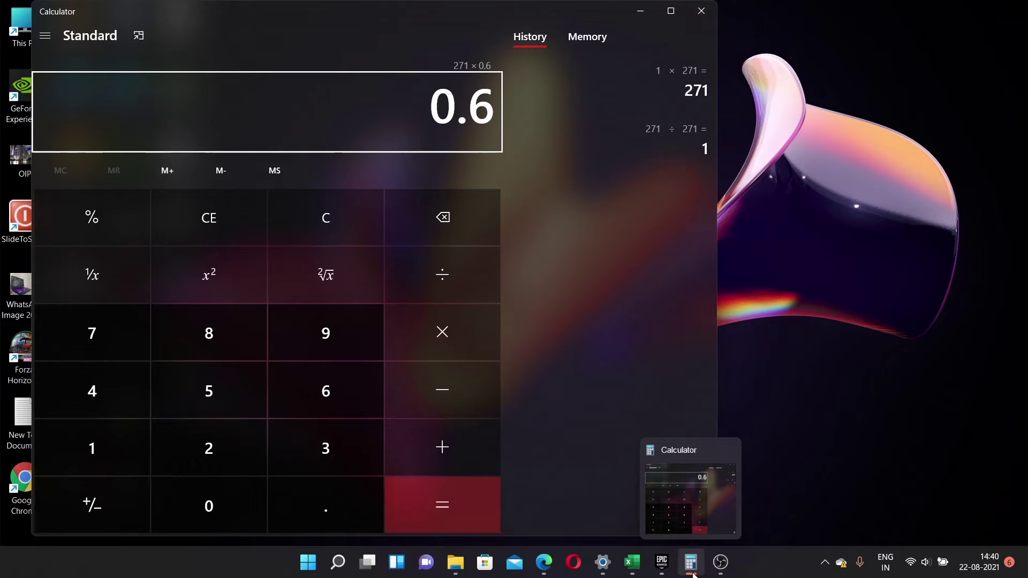
{"action": "left_click", "coordinate": [544, 562]}
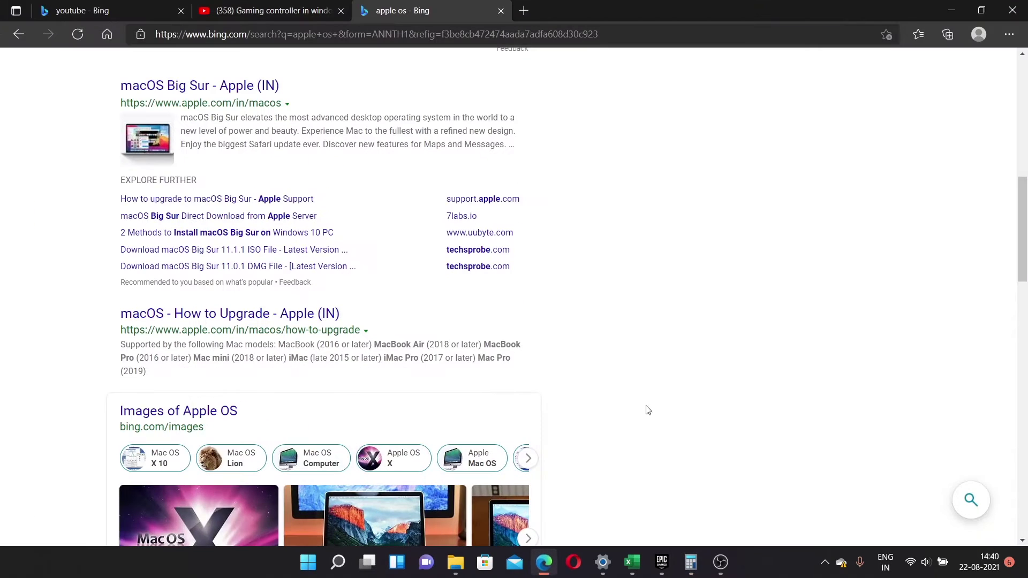
{"action": "scroll", "coordinate": [648, 410], "scroll_direction": "up", "scroll_amount": 6}
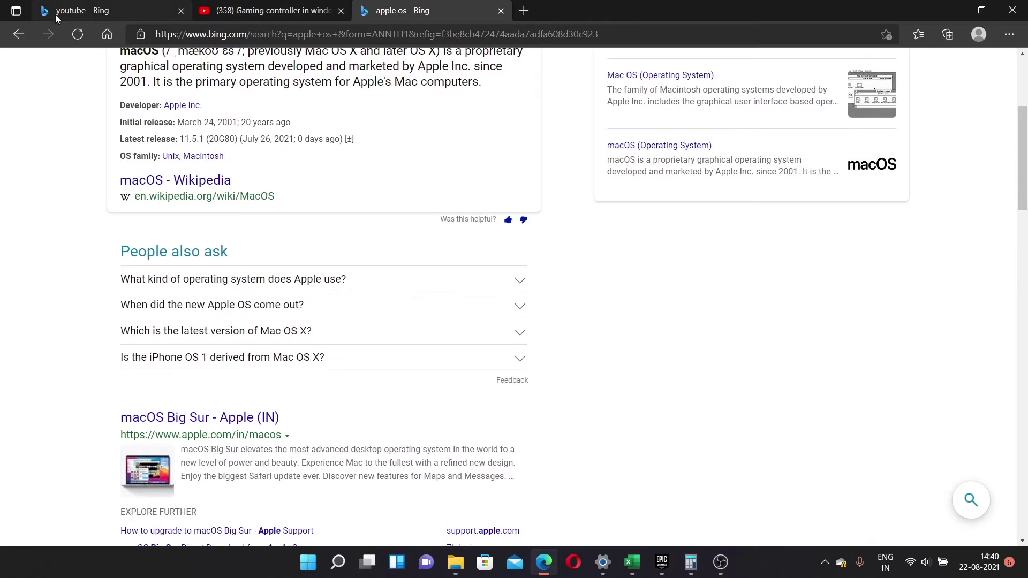
{"action": "left_click", "coordinate": [18, 36]}
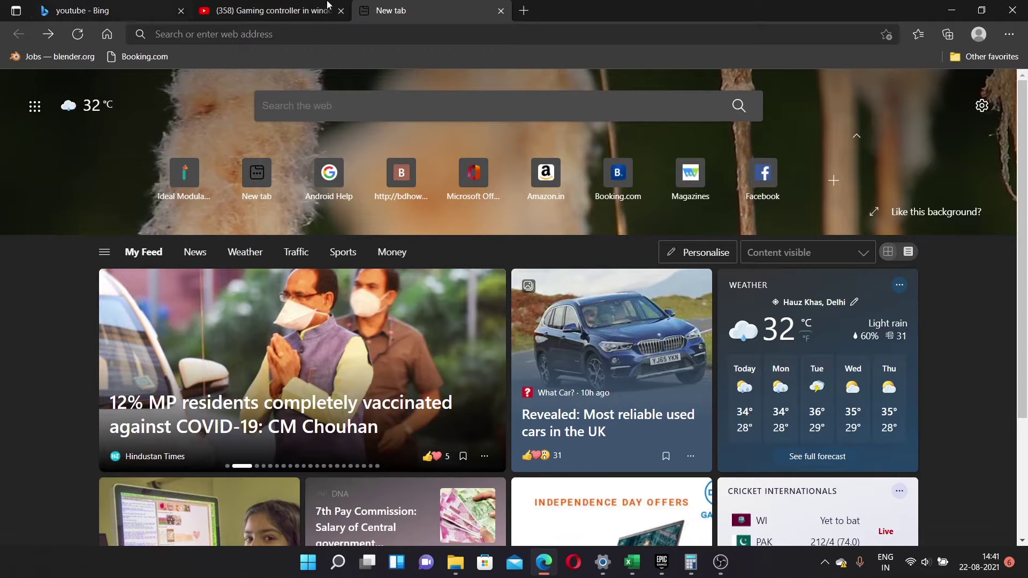
{"action": "left_click", "coordinate": [946, 13]}
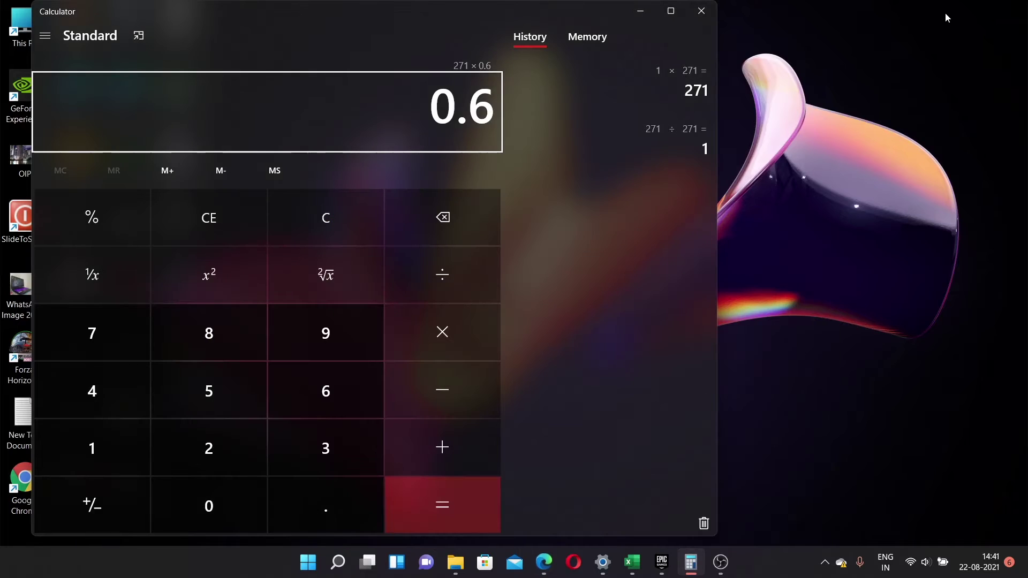
{"action": "left_click", "coordinate": [643, 10]}
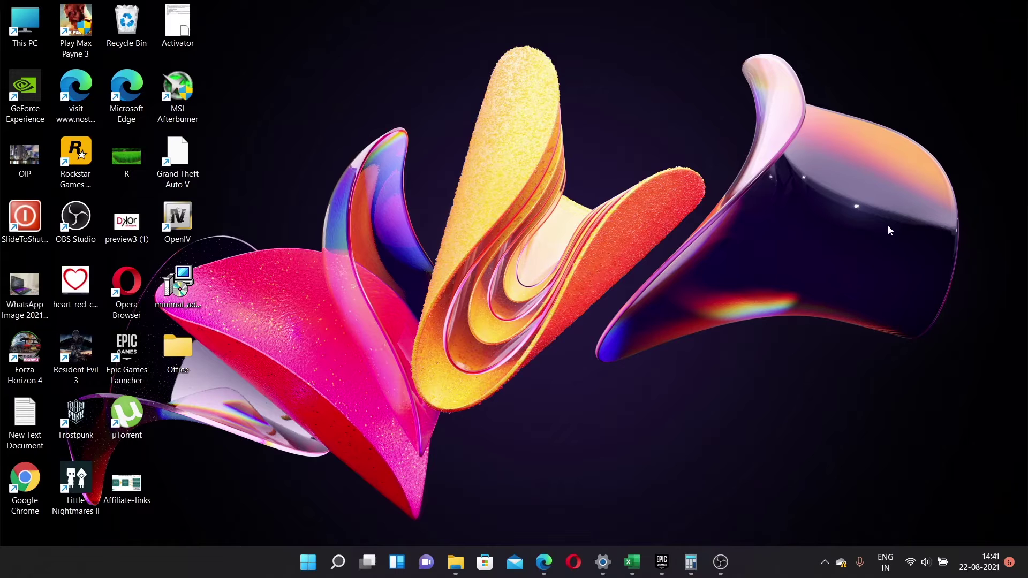
{"action": "key", "text": "super"}
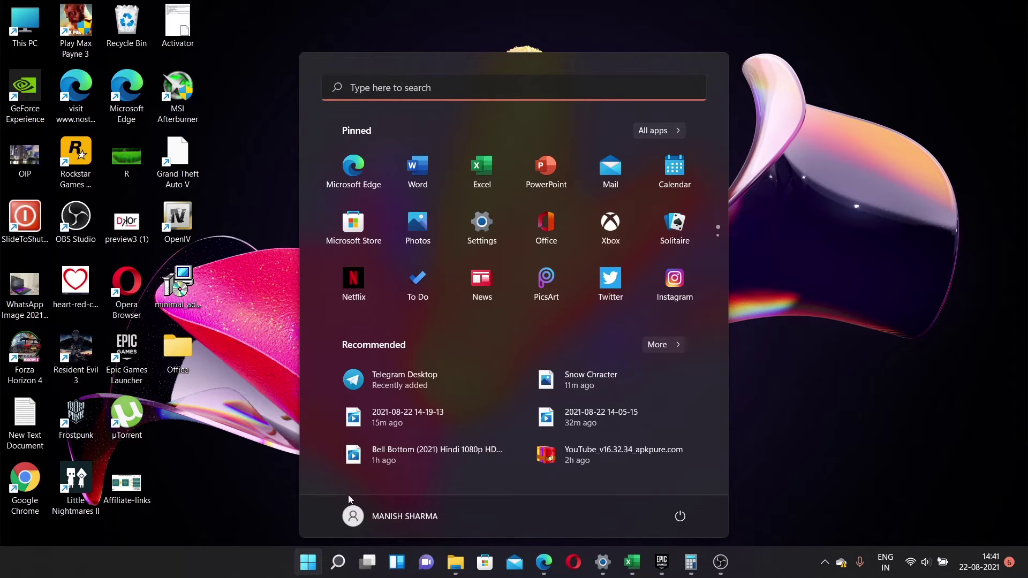
{"action": "left_click", "coordinate": [273, 112]}
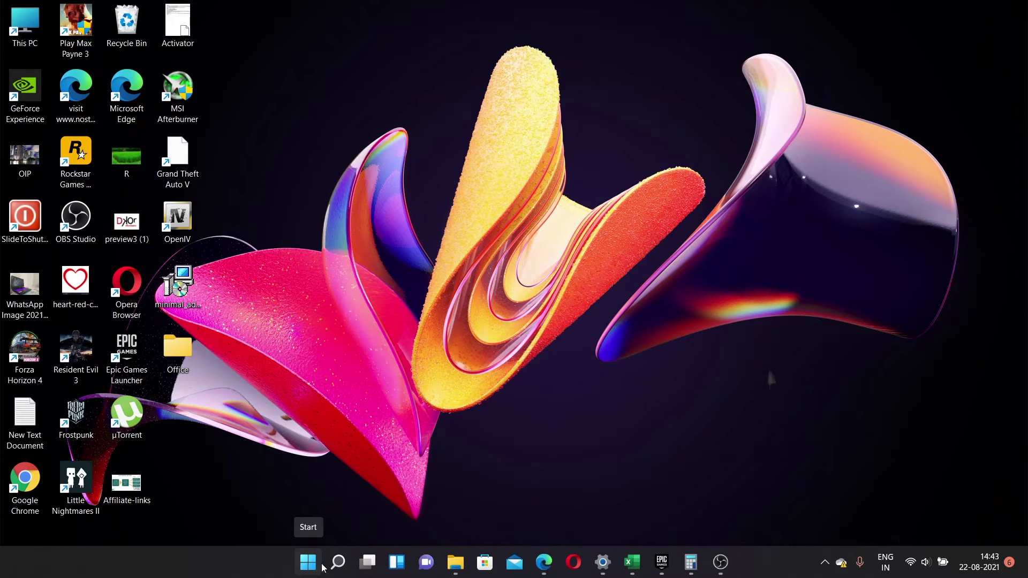
{"action": "mouse_move", "coordinate": [347, 568]}
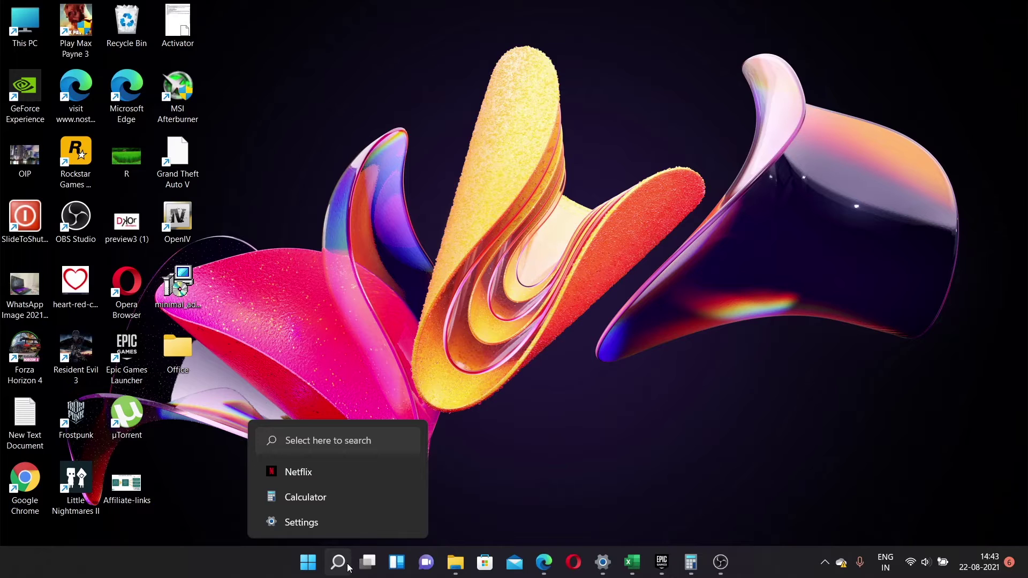
{"action": "mouse_move", "coordinate": [377, 571]}
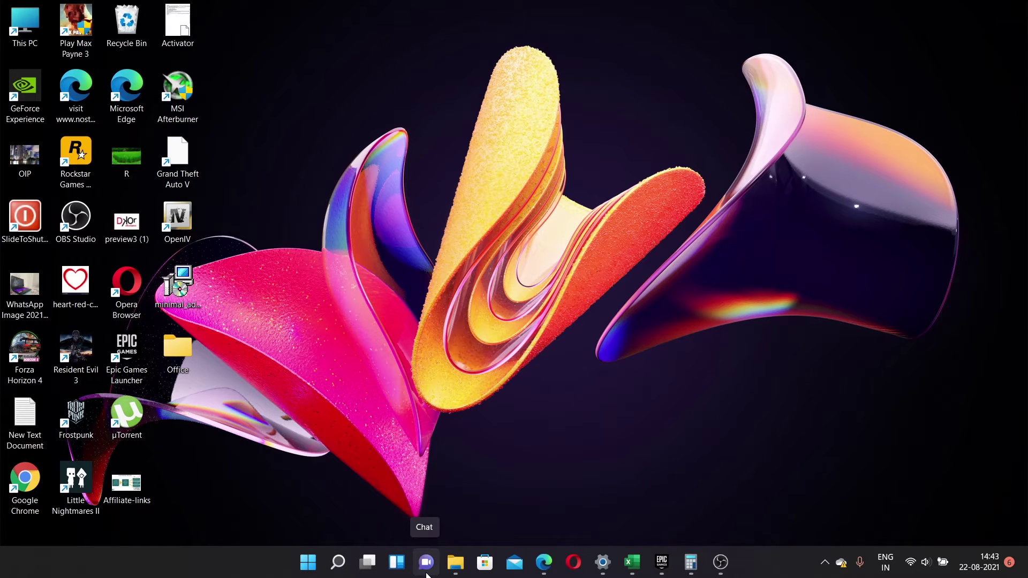
{"action": "mouse_move", "coordinate": [461, 567]}
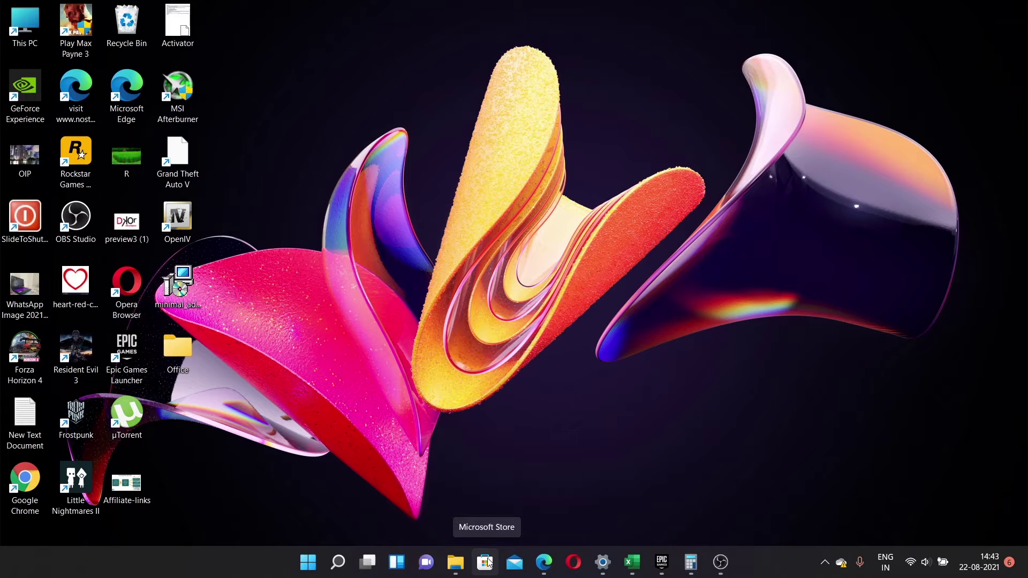
- Scroll through the Microsoft Store Home page, then open This PC from the desktop
{"action": "left_click", "coordinate": [488, 562]}
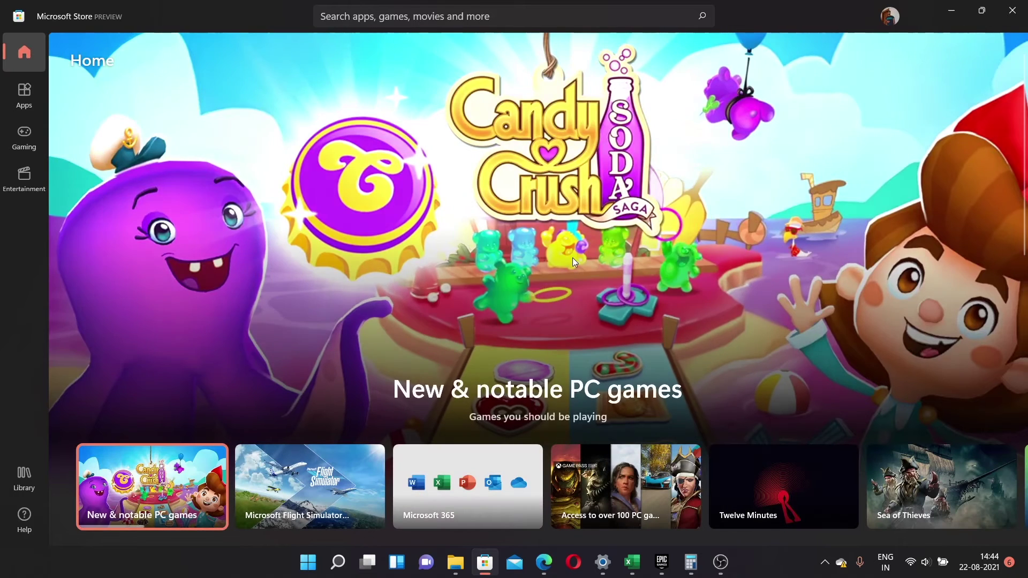
{"action": "scroll", "coordinate": [573, 258], "scroll_direction": "down", "scroll_amount": 3}
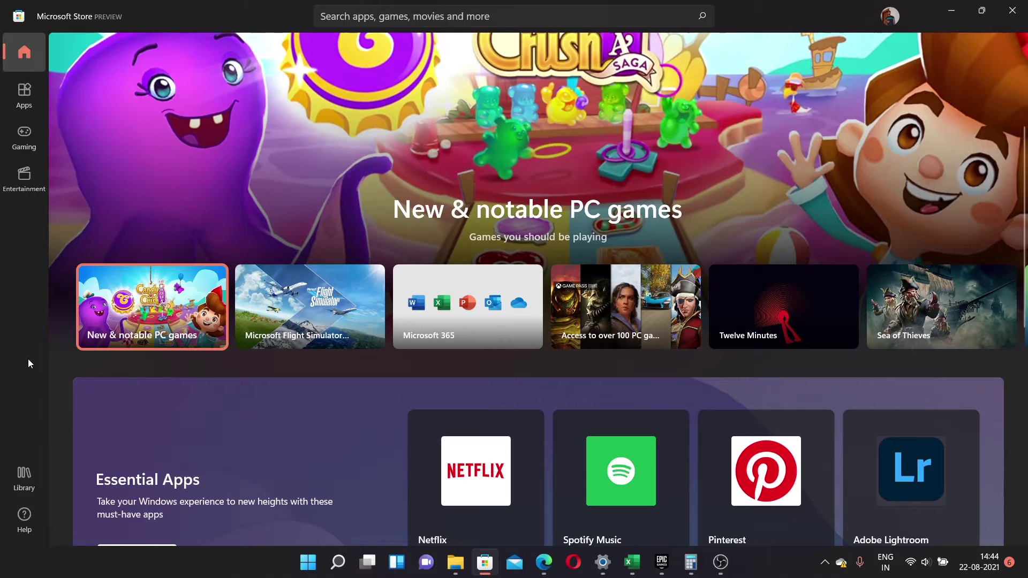
{"action": "scroll", "coordinate": [52, 362], "scroll_direction": "down", "scroll_amount": 2}
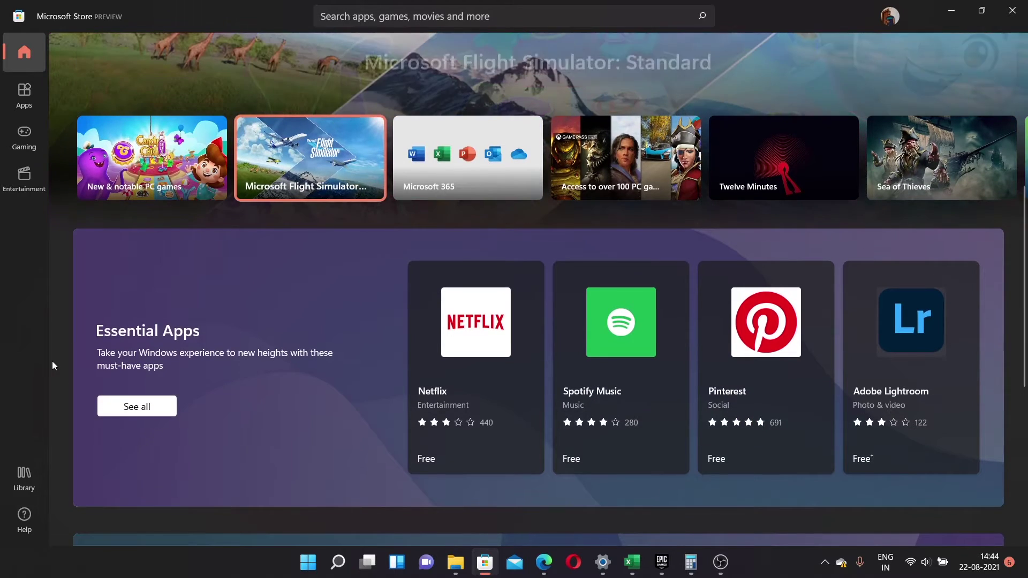
{"action": "scroll", "coordinate": [53, 360], "scroll_direction": "down", "scroll_amount": 6}
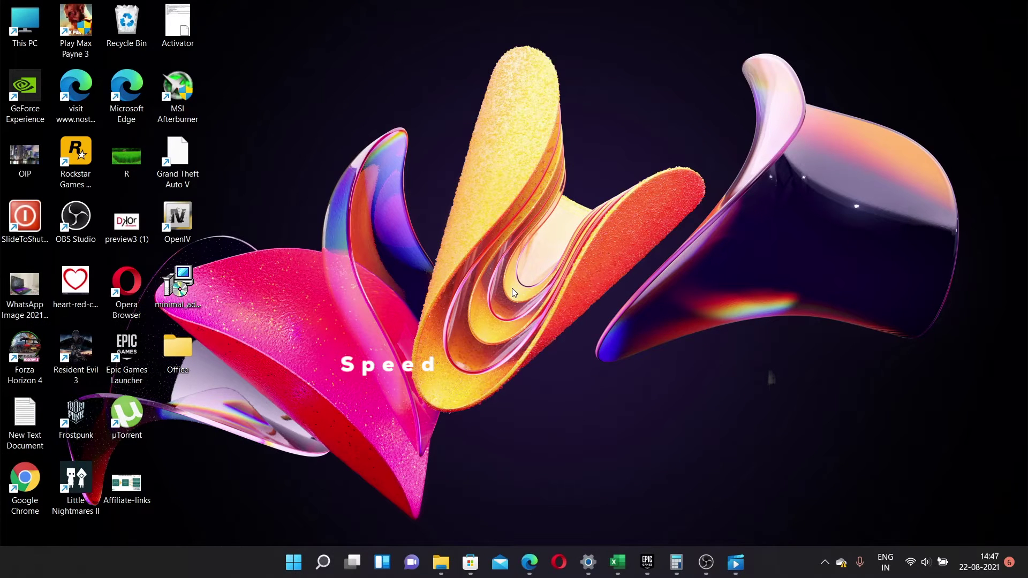
{"action": "double_click", "coordinate": [30, 26]}
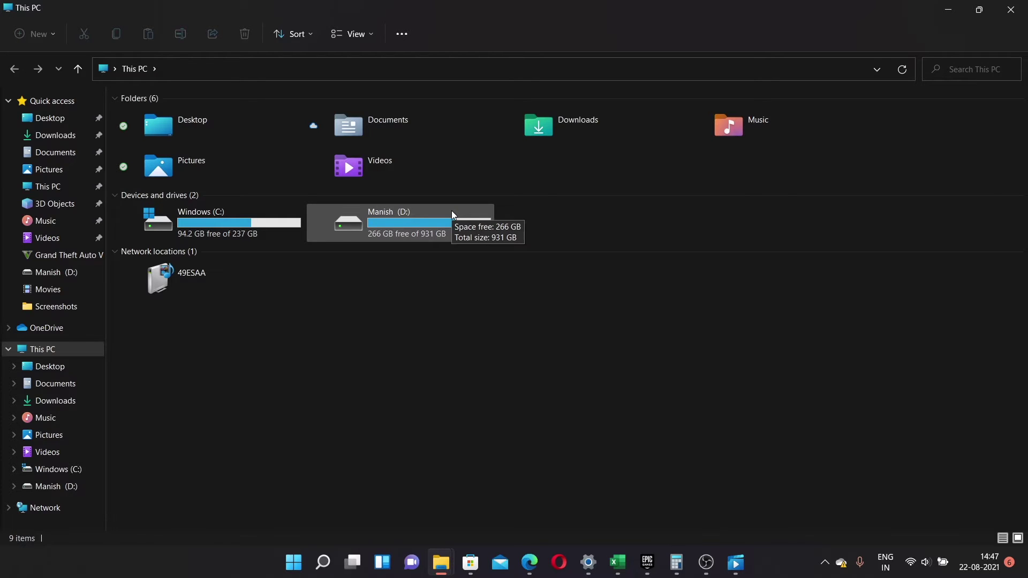
- Open the D: drive from This PC to view its folders
{"action": "double_click", "coordinate": [390, 209]}
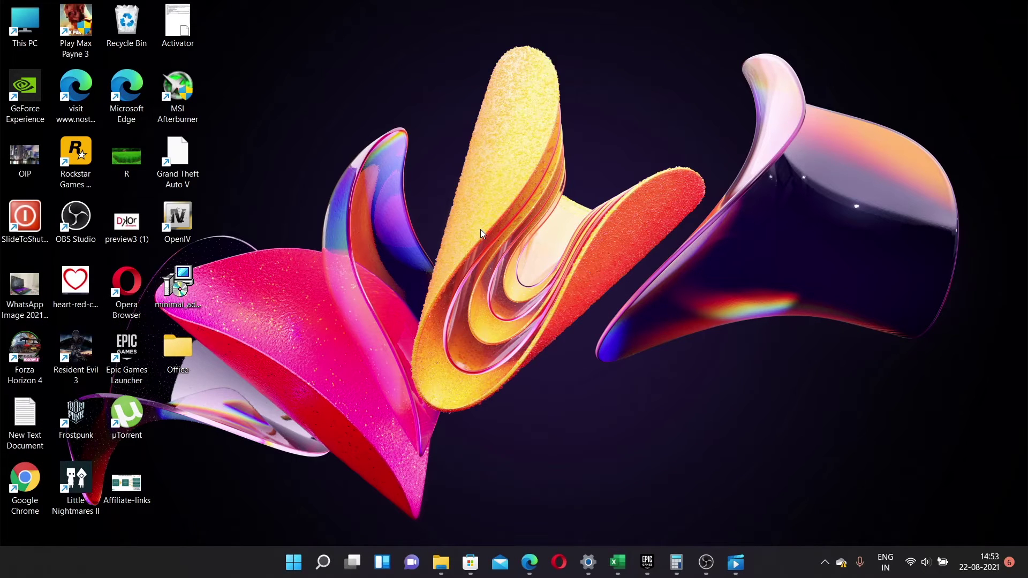
- Open Settings and go to the System › Multitasking page
{"action": "left_click", "coordinate": [588, 562]}
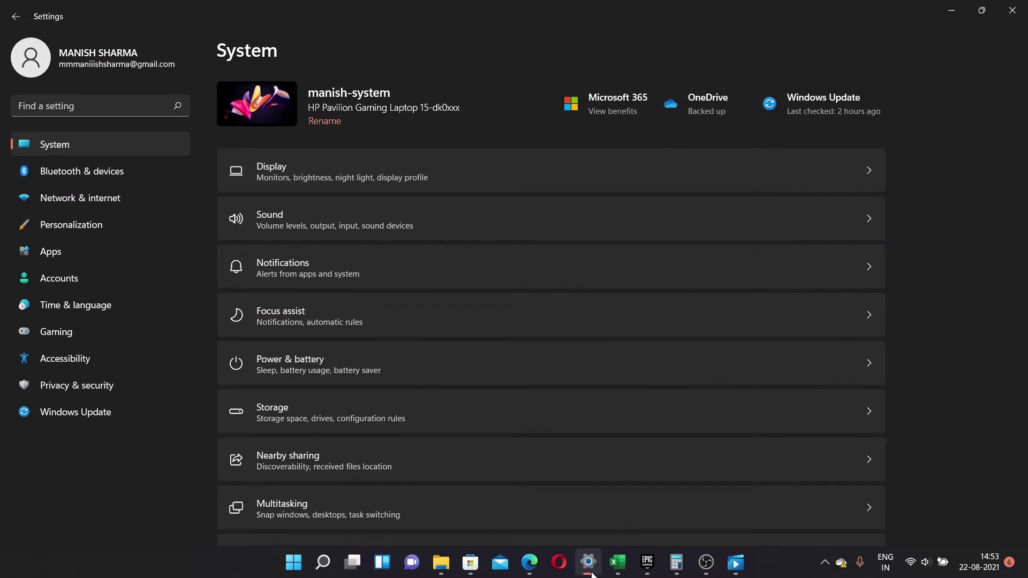
{"action": "scroll", "coordinate": [731, 434], "scroll_direction": "down", "scroll_amount": 3}
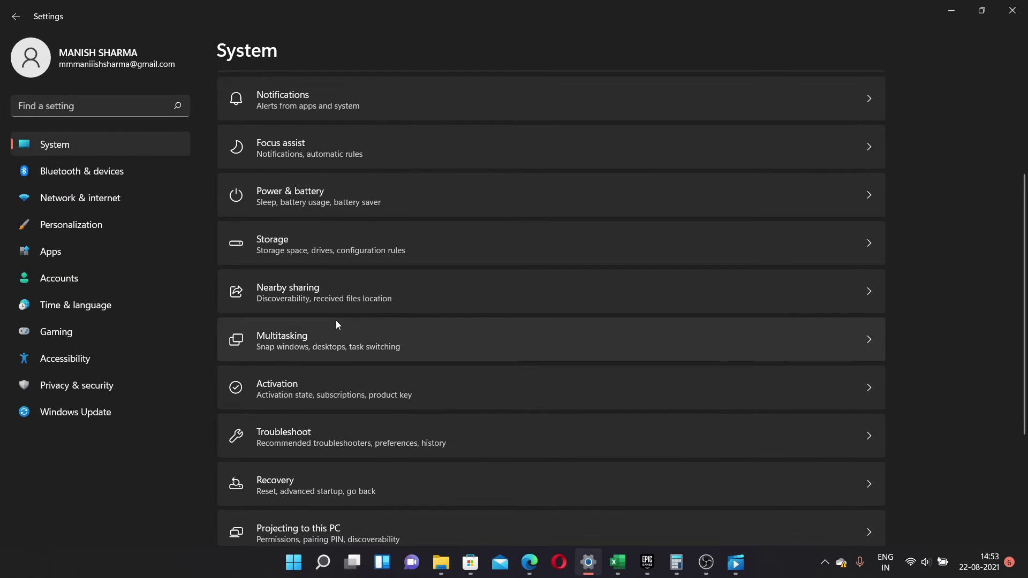
{"action": "left_click", "coordinate": [337, 335]}
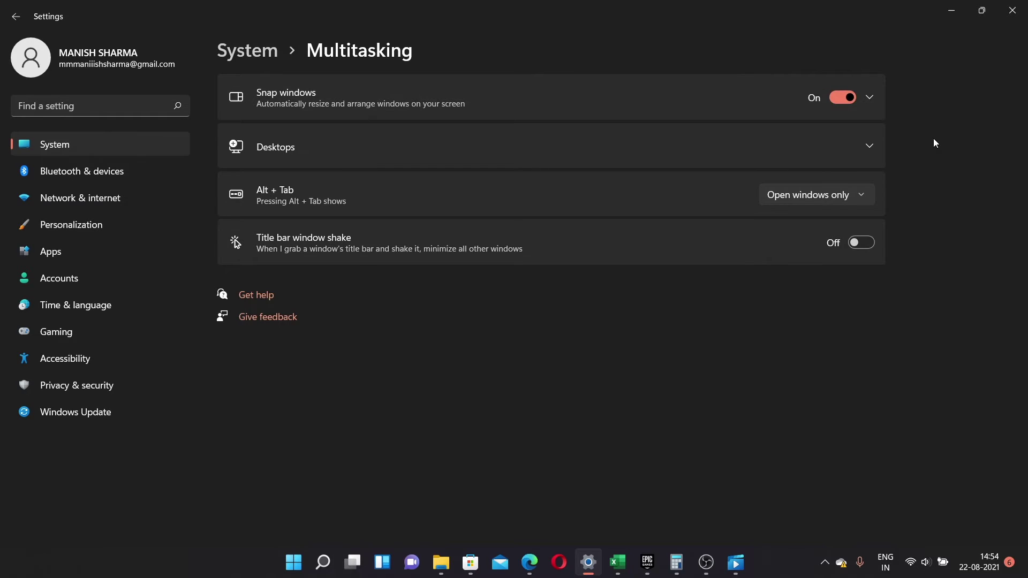
{"action": "mouse_move", "coordinate": [988, 10]}
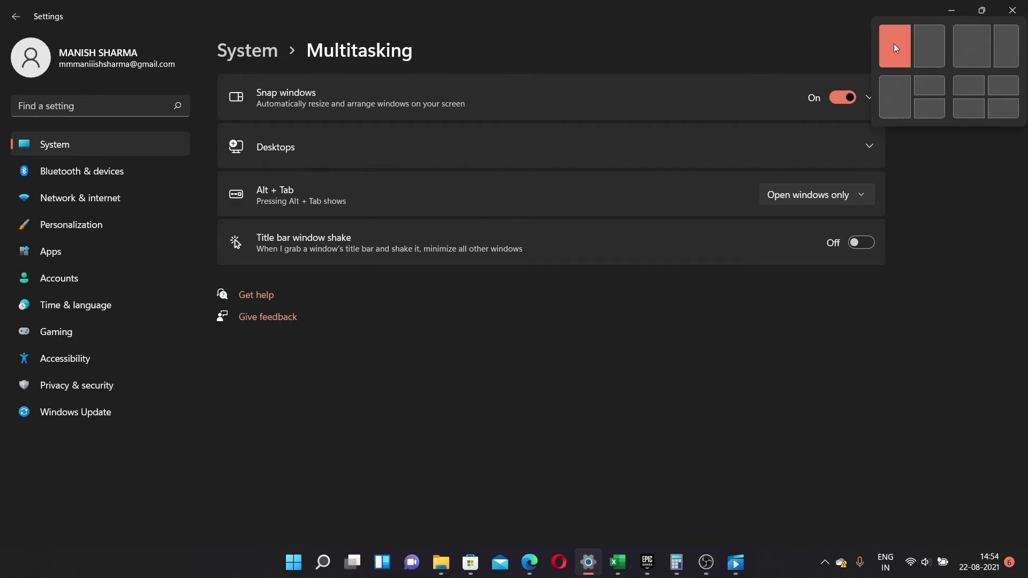
- Snap Settings right beside the D: drive window, open Games, then maximize Settings
{"action": "left_click", "coordinate": [937, 59]}
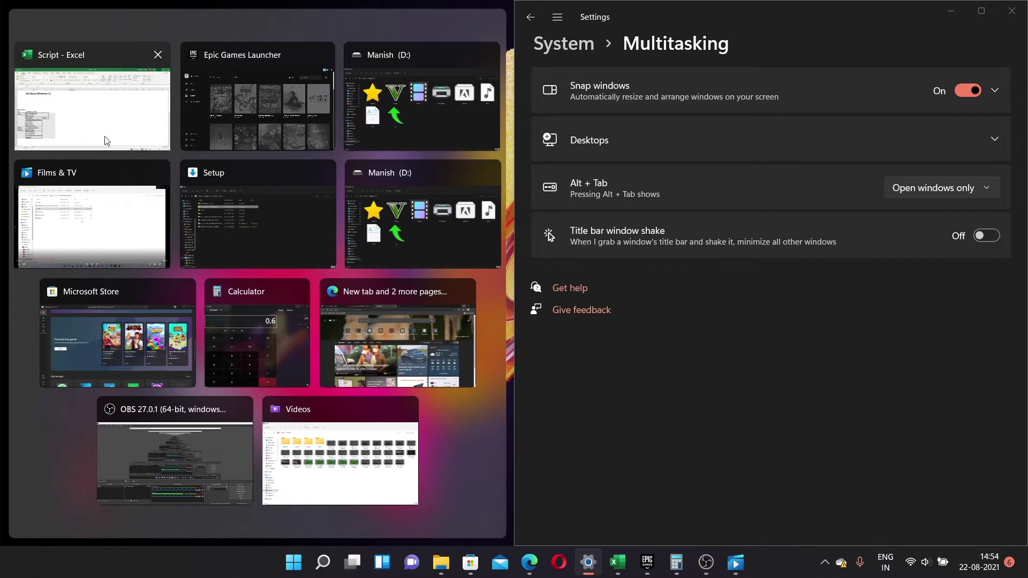
{"action": "left_click", "coordinate": [398, 212]}
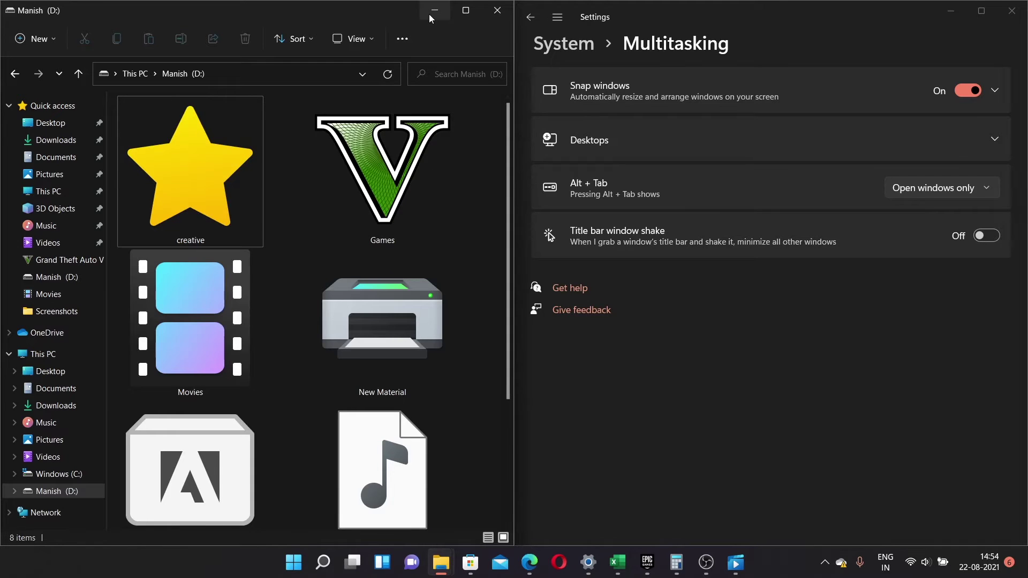
{"action": "left_click", "coordinate": [392, 175]}
{"action": "double_click", "coordinate": [392, 174]}
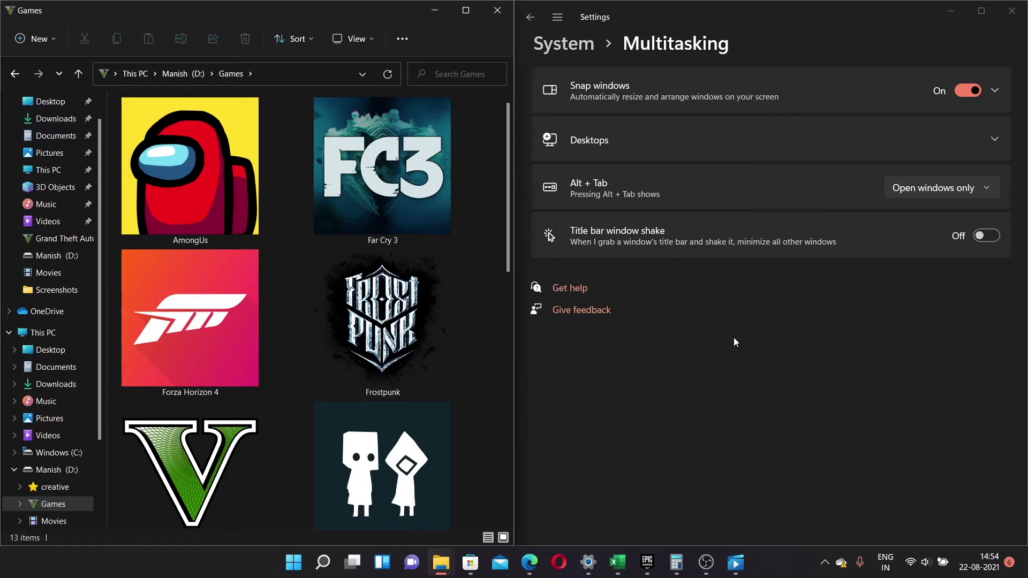
{"action": "left_click", "coordinate": [439, 15]}
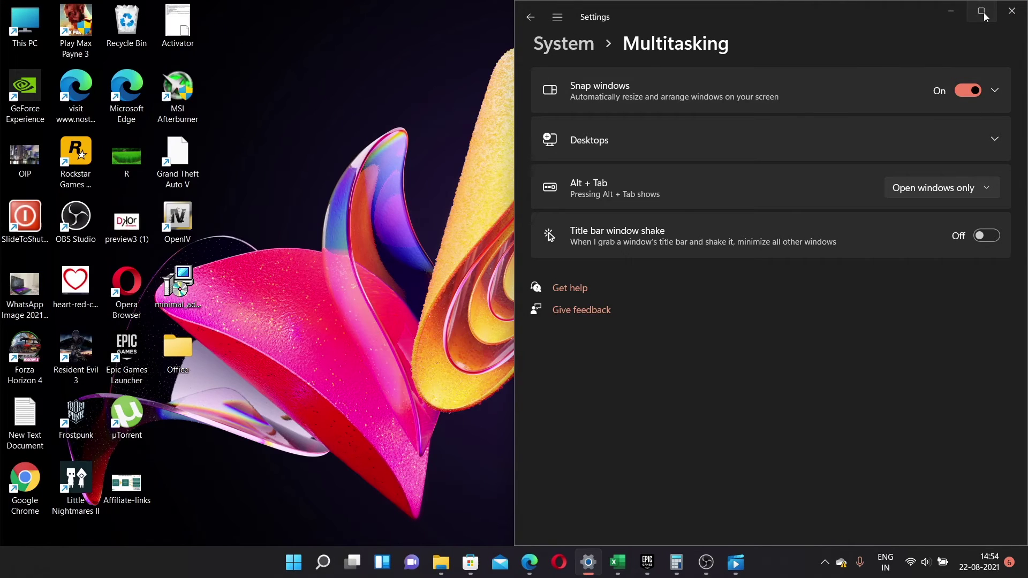
{"action": "left_click", "coordinate": [981, 10]}
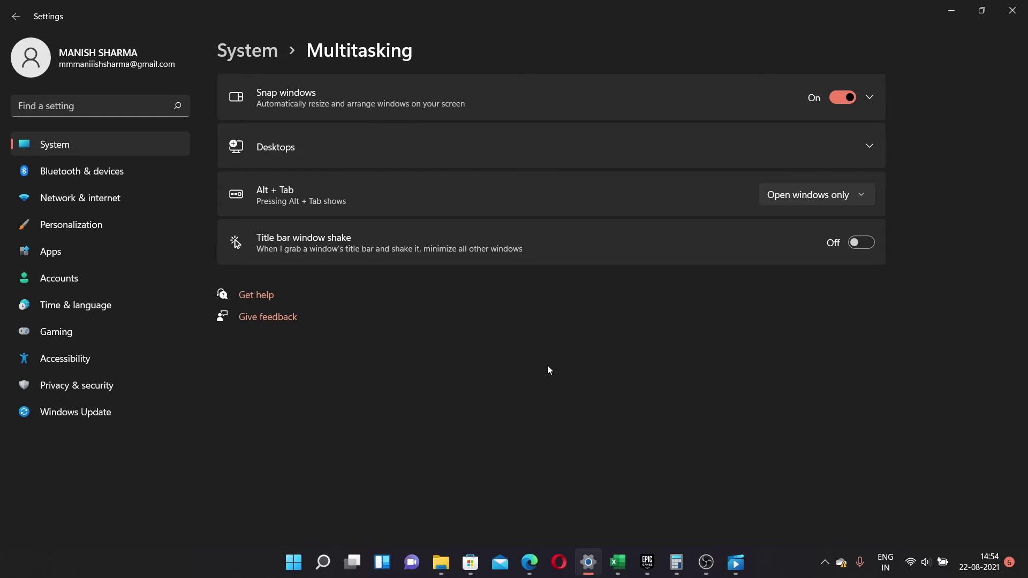
- Cycle Settings through Win+Right, Win+Left and Win+Up snap positions, ending maximized
{"action": "key", "text": "super+Right"}
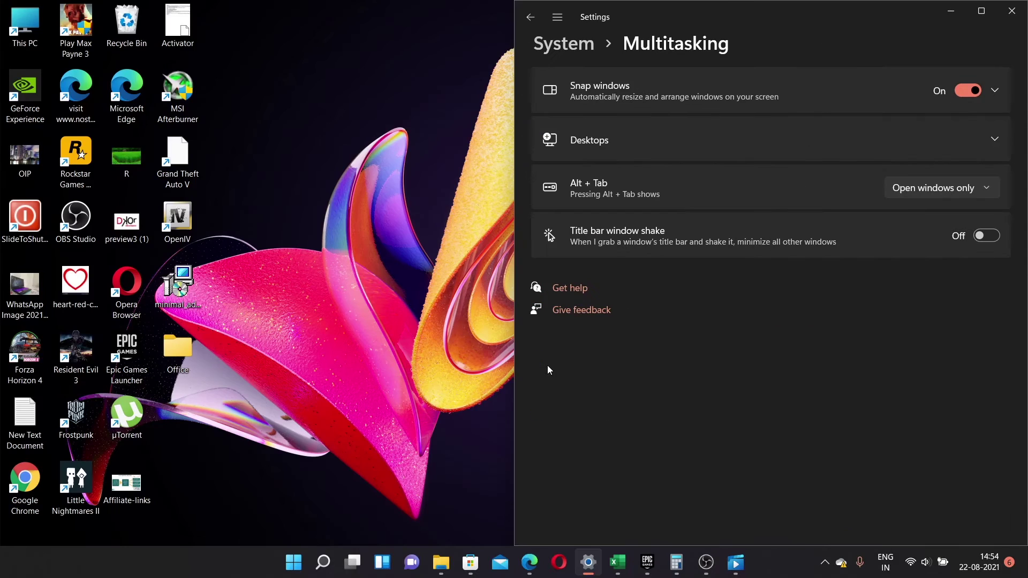
{"action": "key", "text": "super+Left"}
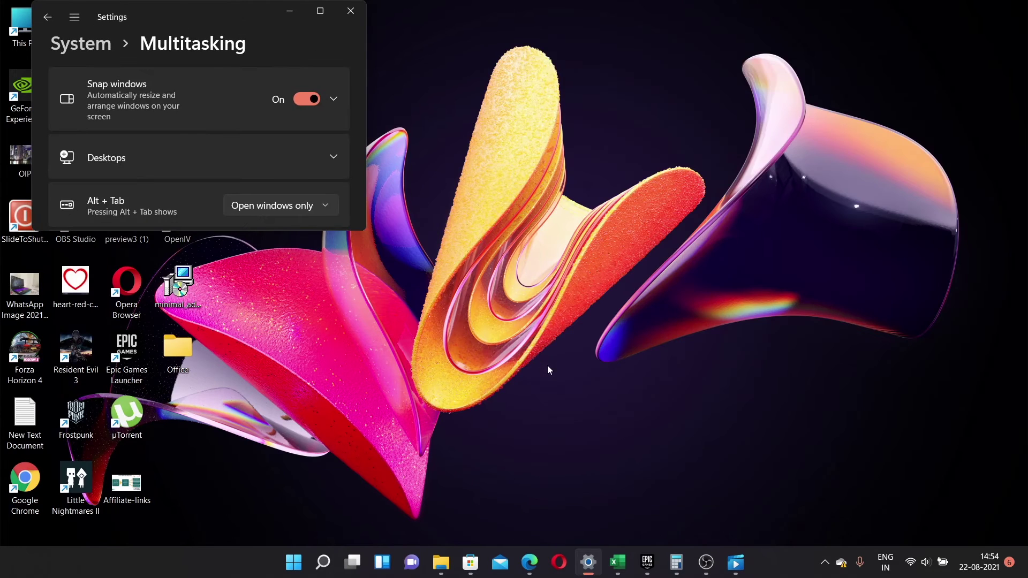
{"action": "key", "text": "super+Up"}
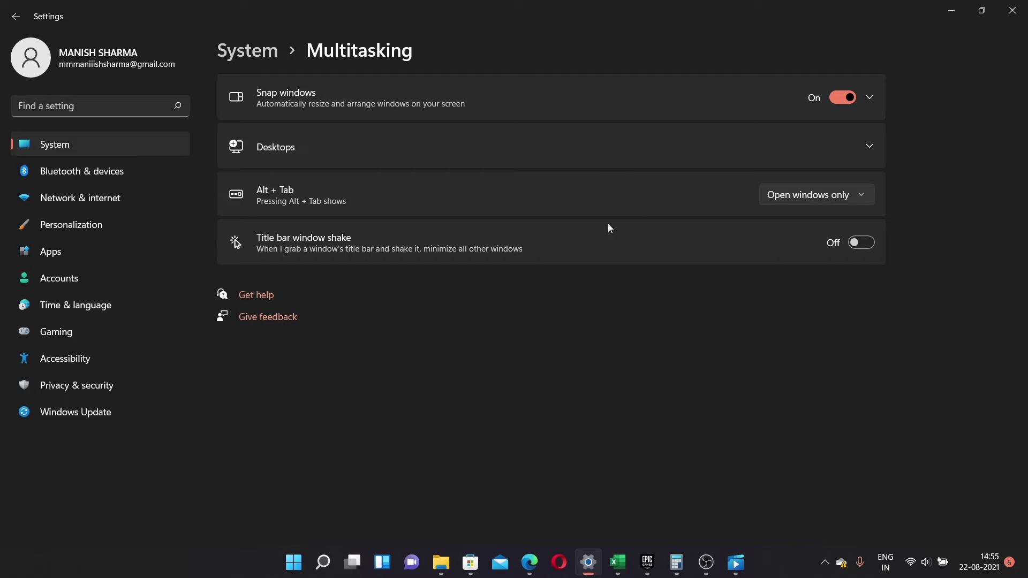
- Expand Desktops, check the taskbar windows dropdown without changing it, and open Task View
{"action": "left_click", "coordinate": [677, 157]}
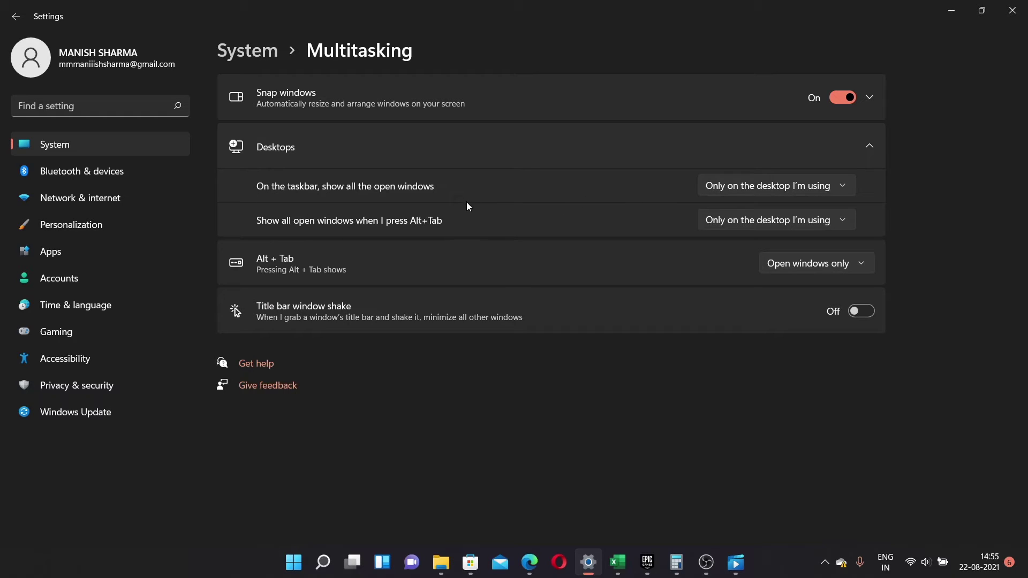
{"action": "left_click", "coordinate": [802, 185]}
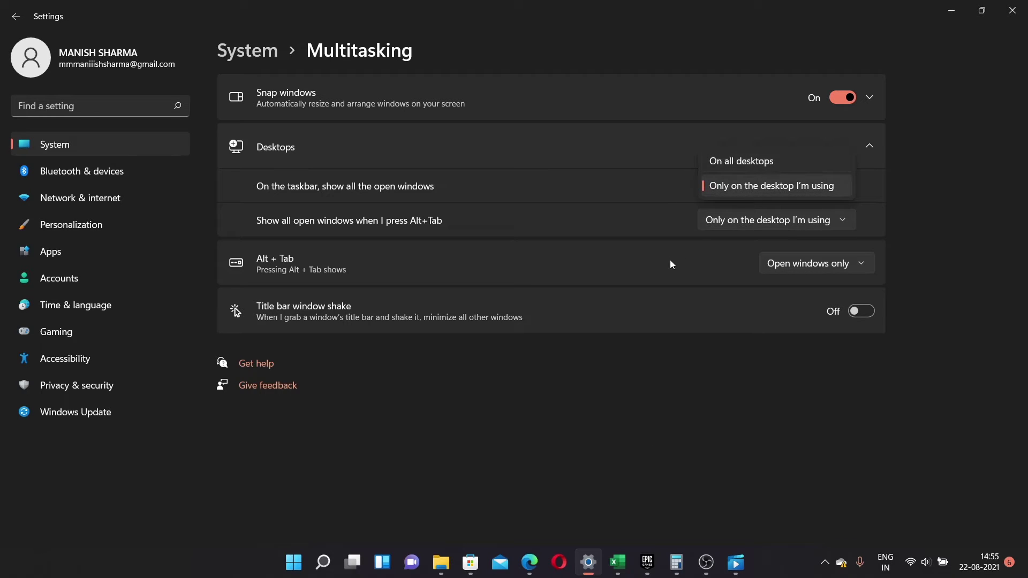
{"action": "left_click", "coordinate": [663, 341]}
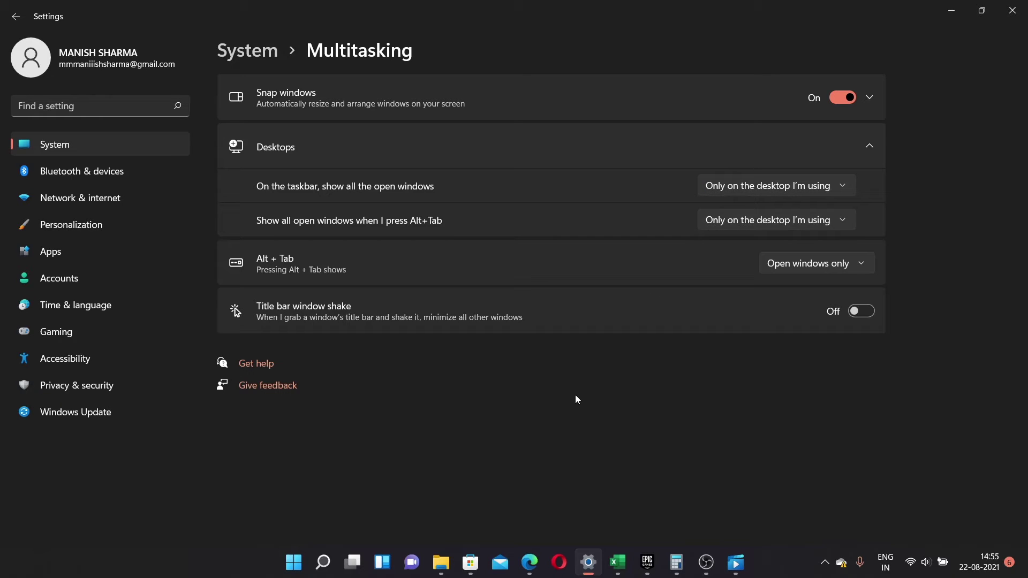
{"action": "key", "text": "super+Tab"}
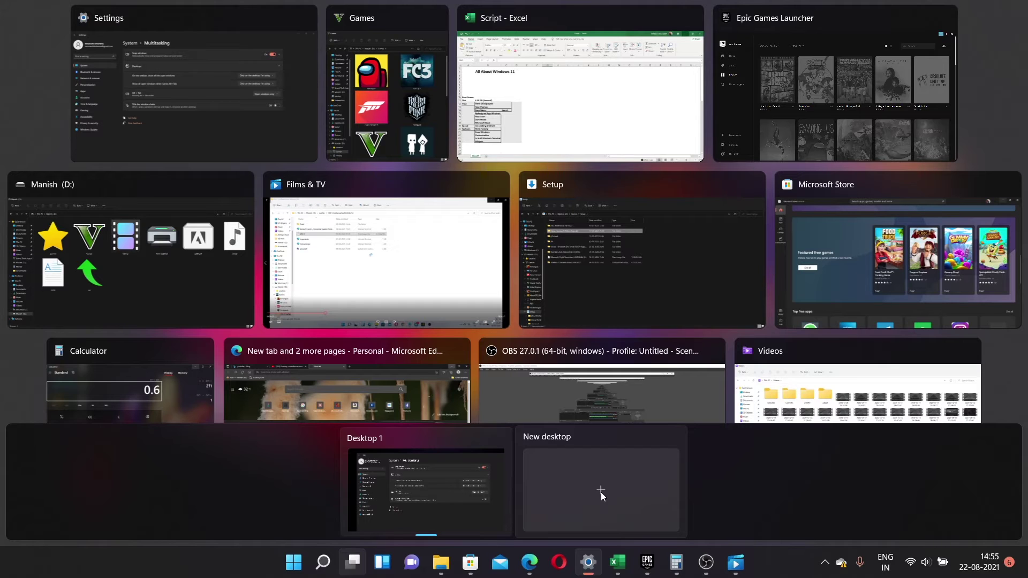
- Add a new desktop, switch between desktops with Win+Ctrl+arrows and Task View, ending on Desktop 1
{"action": "left_click", "coordinate": [601, 493]}
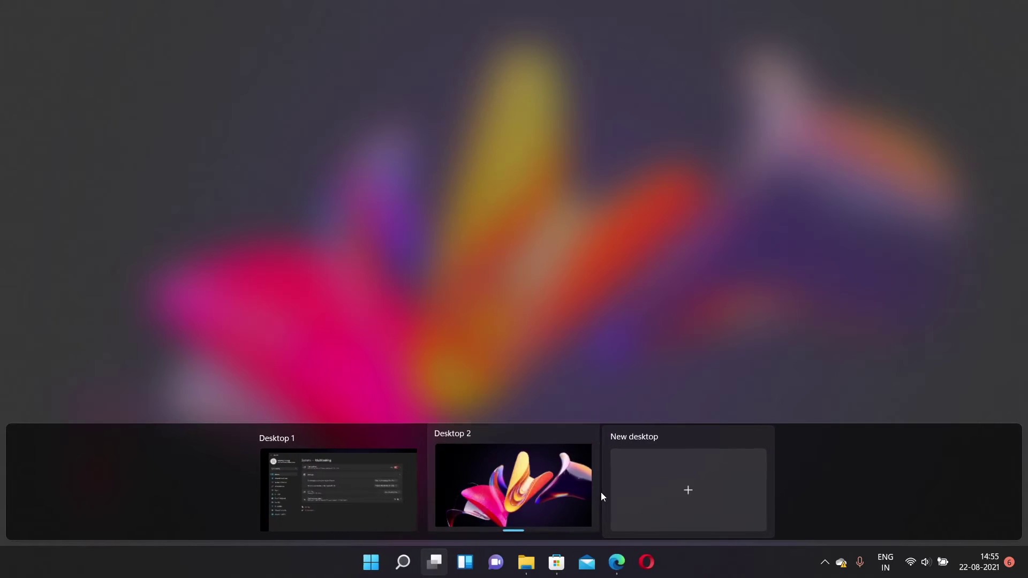
{"action": "left_click", "coordinate": [519, 474]}
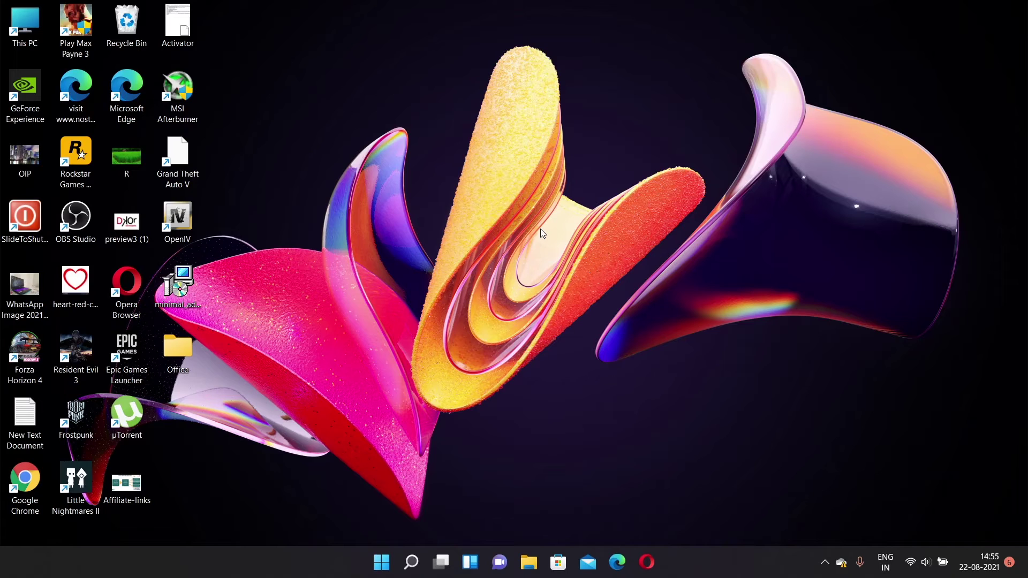
{"action": "key", "text": "ctrl+super+Left"}
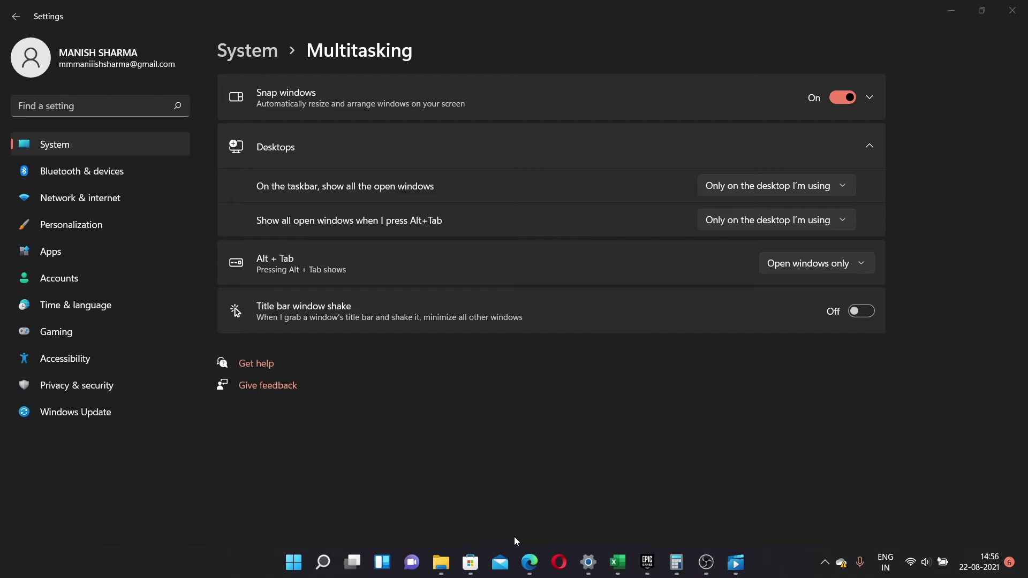
{"action": "key", "text": "super+ctrl+Right"}
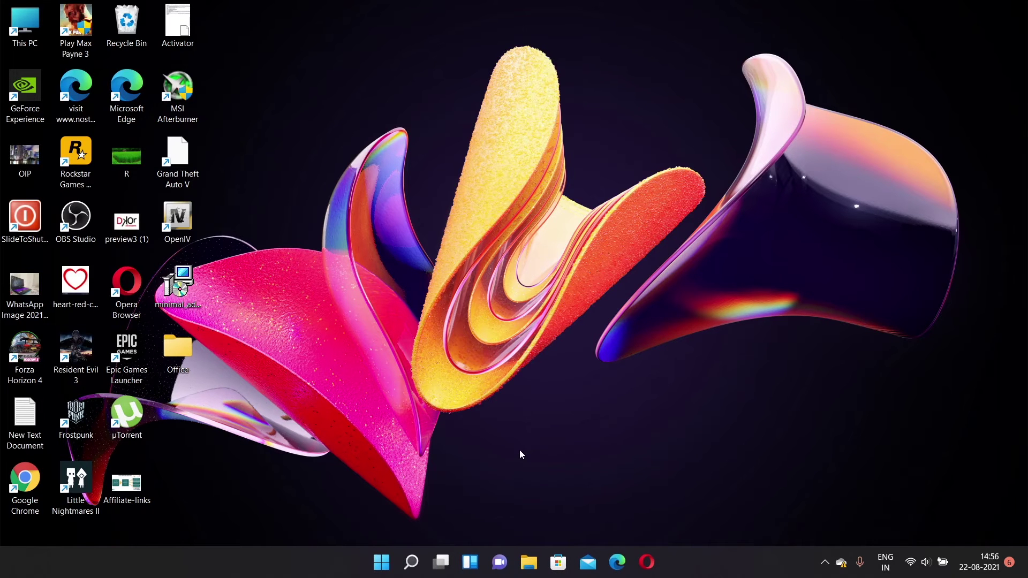
{"action": "key", "text": "super+Tab"}
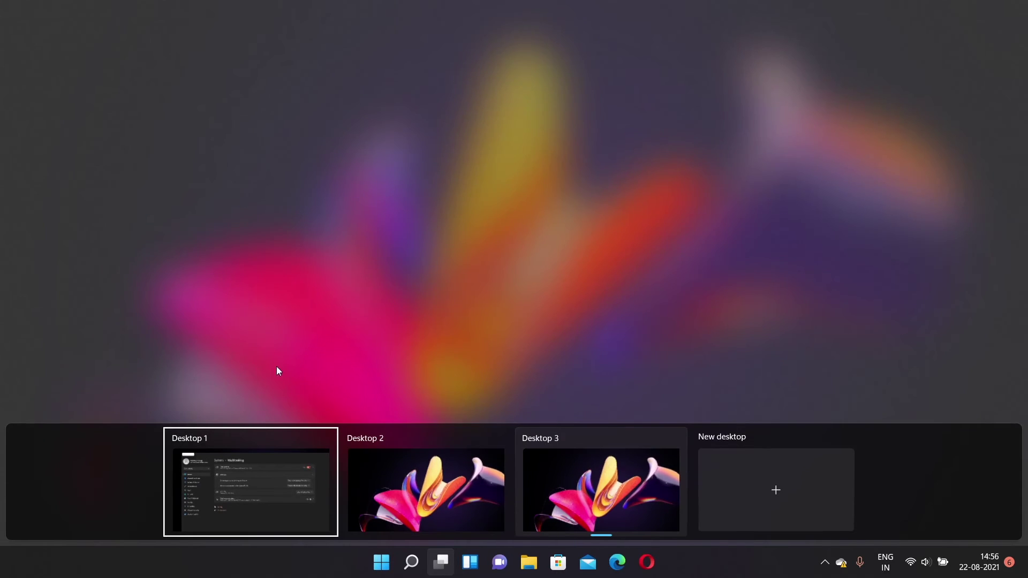
{"action": "left_click", "coordinate": [254, 473]}
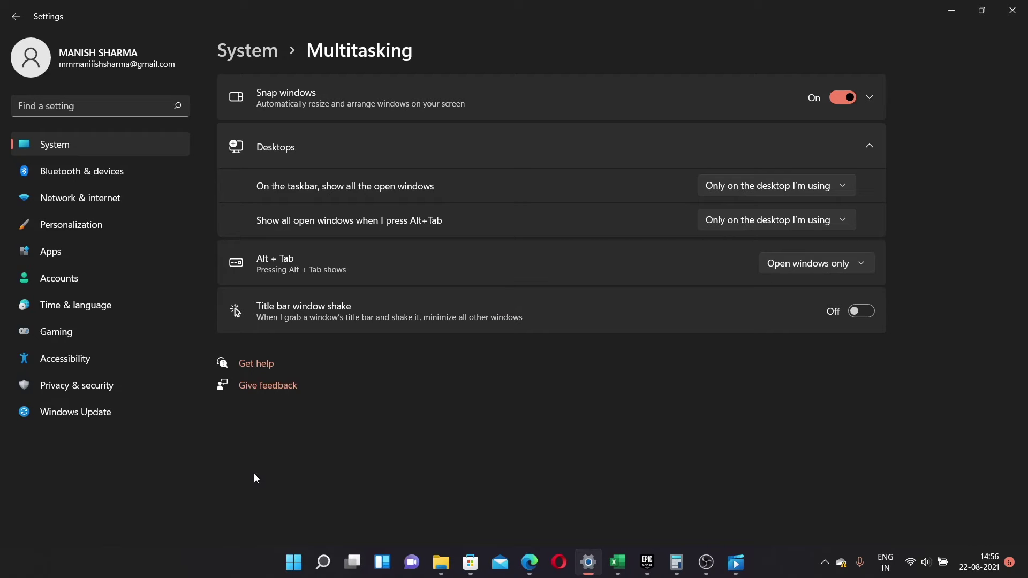
{"action": "key", "text": "super+Tab"}
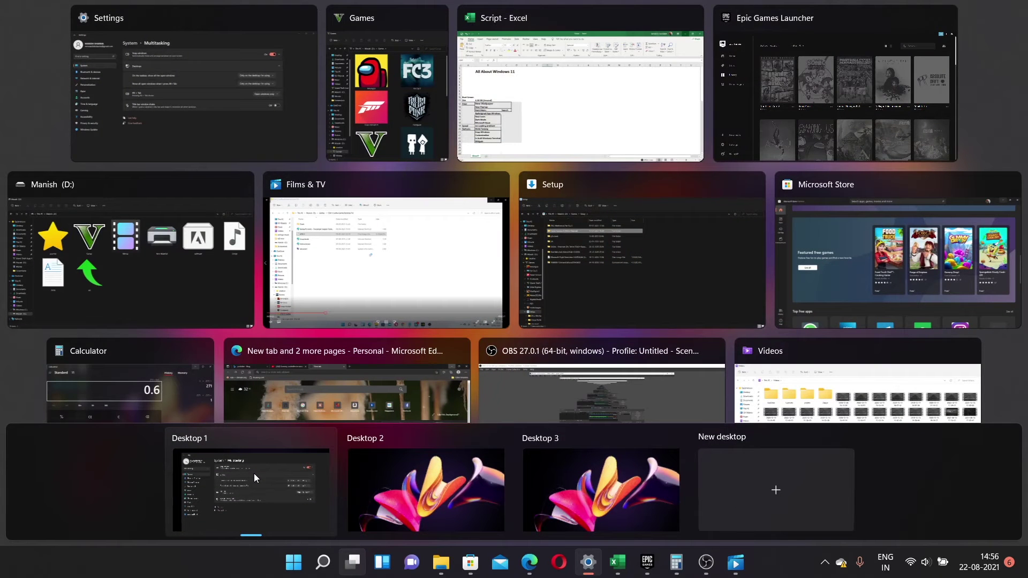
{"action": "left_click", "coordinate": [253, 473]}
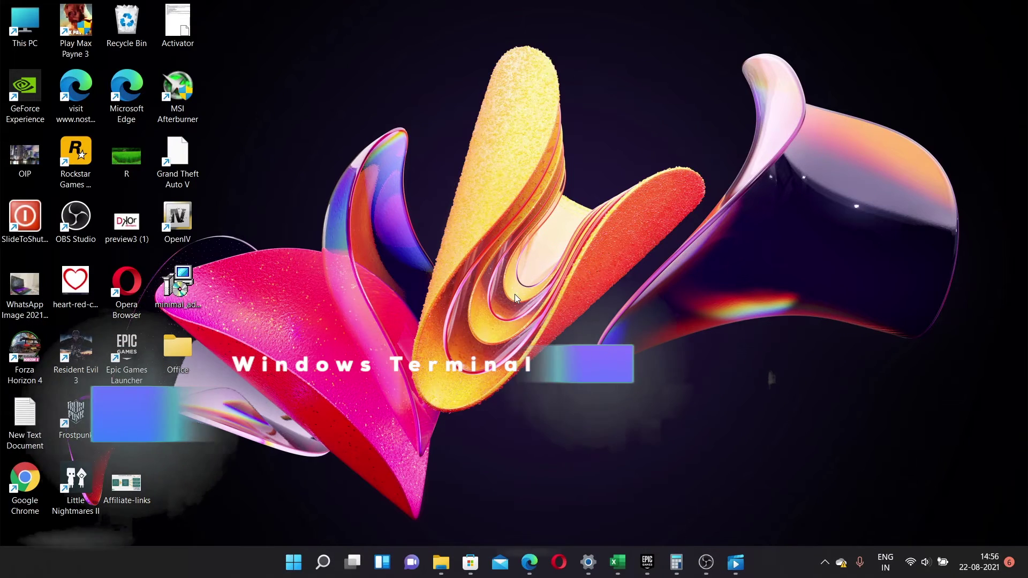
- Open the desktop location in Windows Terminal from the desktop's context menu
{"action": "right_click", "coordinate": [435, 192]}
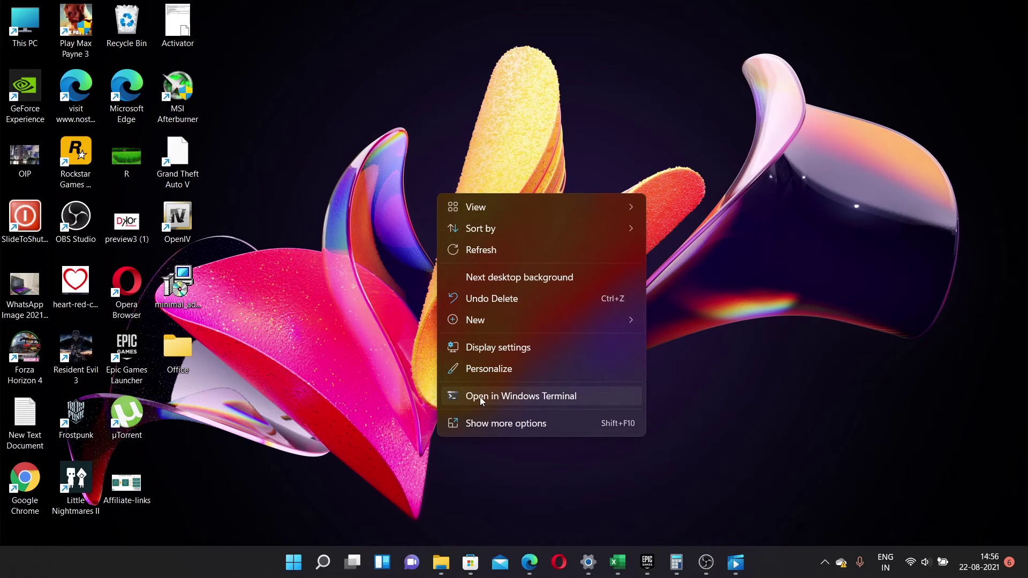
{"action": "left_click", "coordinate": [512, 395]}
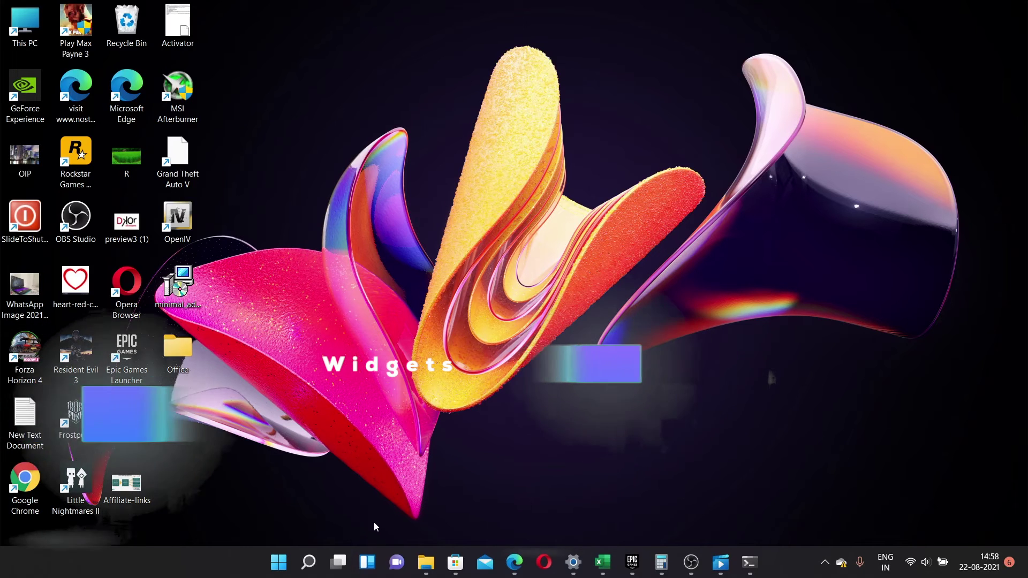
- Open the widgets board, scroll through Top stories and news cards, then dismiss it
{"action": "left_click", "coordinate": [372, 562]}
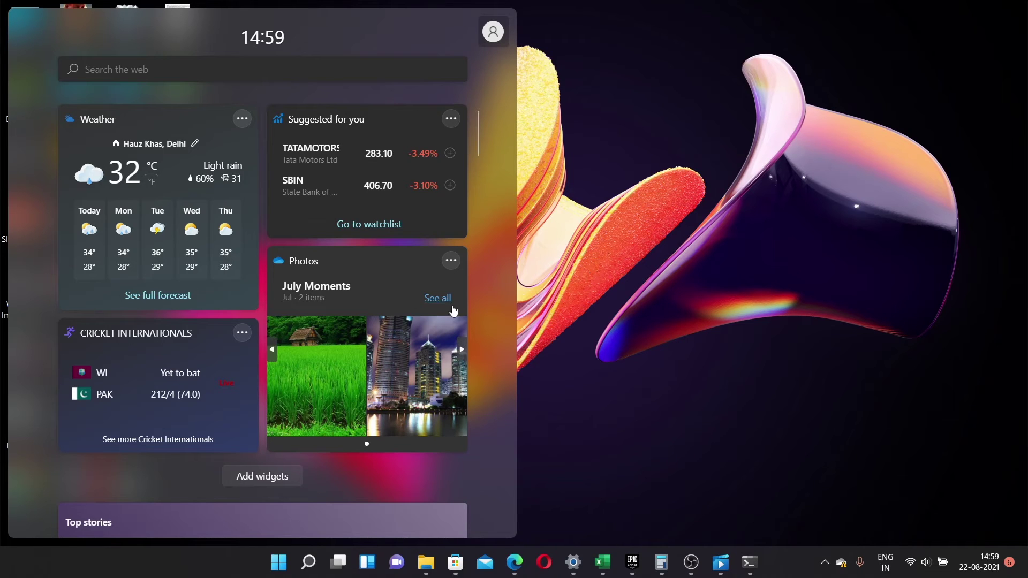
{"action": "scroll", "coordinate": [79, 319], "scroll_direction": "down", "scroll_amount": 8}
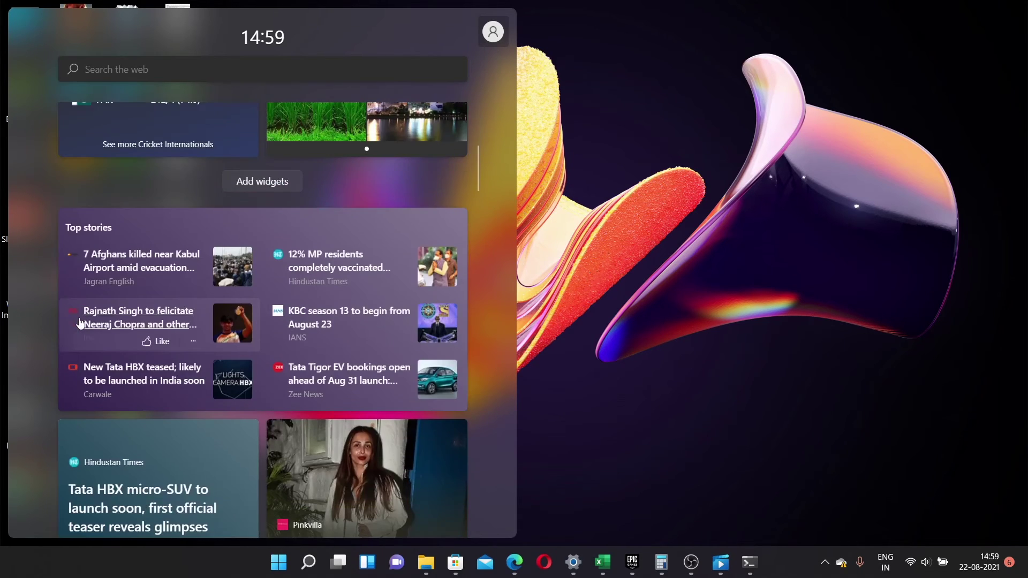
{"action": "scroll", "coordinate": [78, 321], "scroll_direction": "down", "scroll_amount": 5}
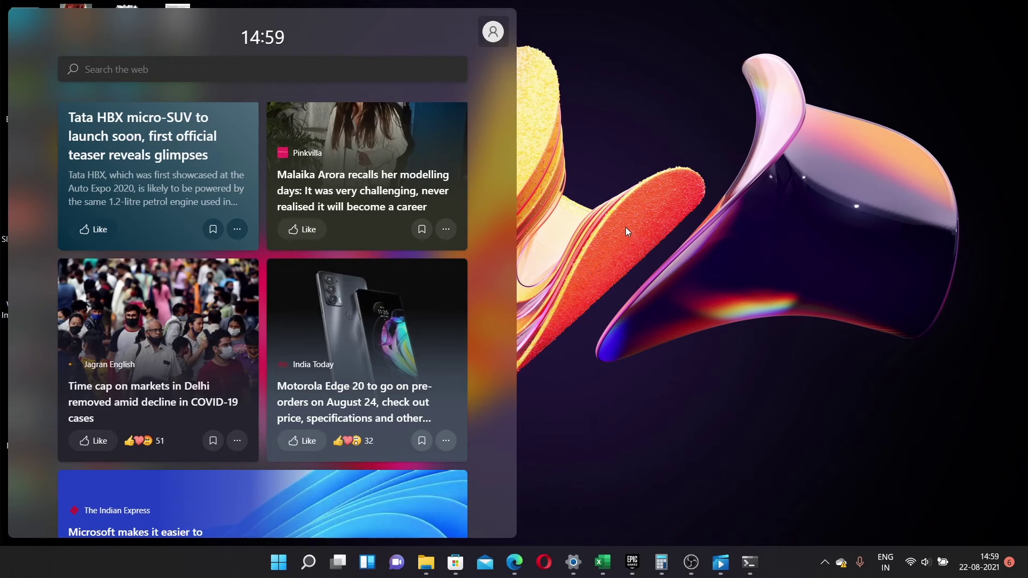
{"action": "left_click", "coordinate": [614, 156]}
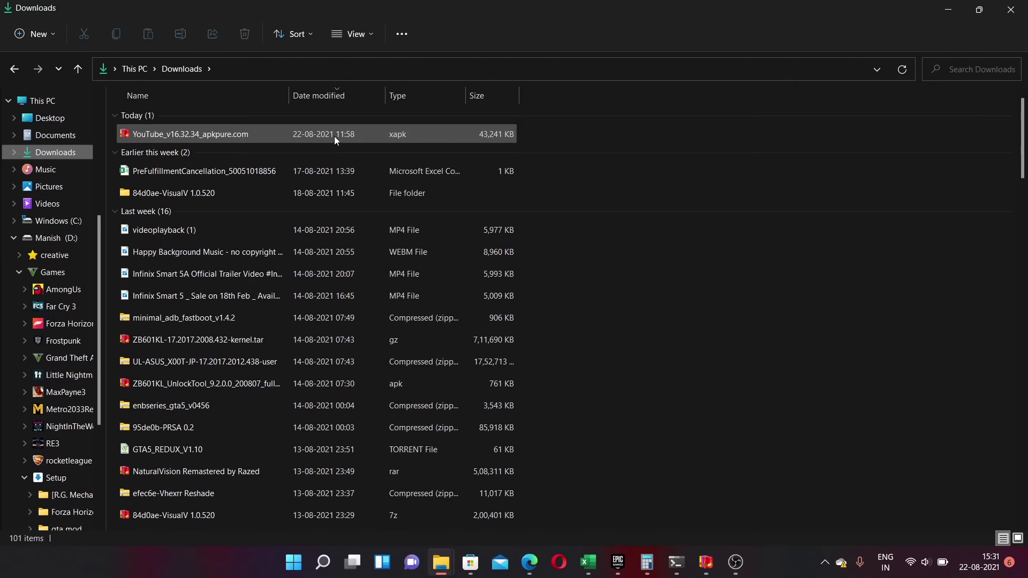
- Open the YouTube xapk in BreeZip and try opening com.google.android.youtube.apk inside it
{"action": "double_click", "coordinate": [335, 136]}
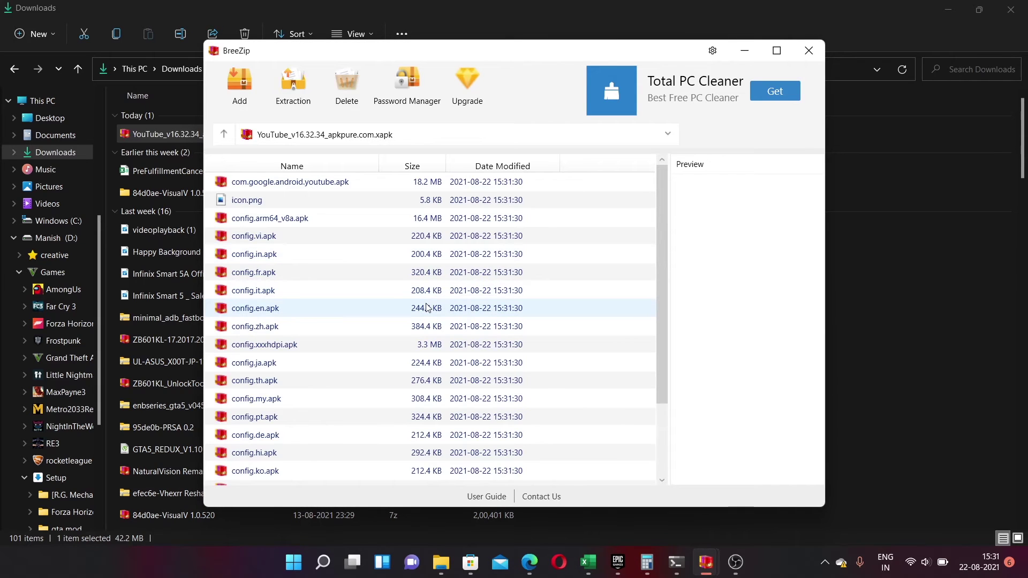
{"action": "scroll", "coordinate": [427, 307], "scroll_direction": "down", "scroll_amount": 2}
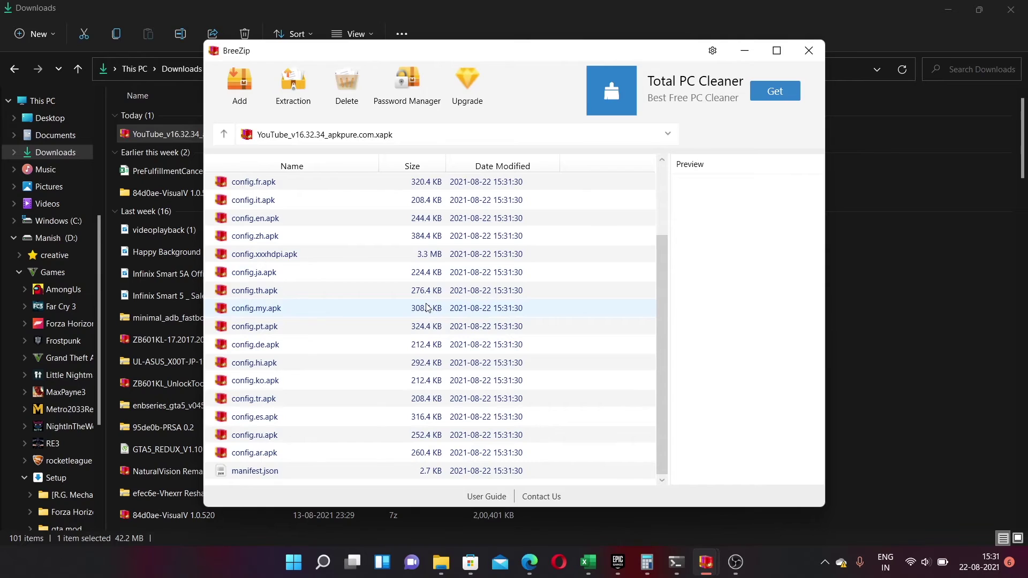
{"action": "scroll", "coordinate": [426, 308], "scroll_direction": "up", "scroll_amount": 2}
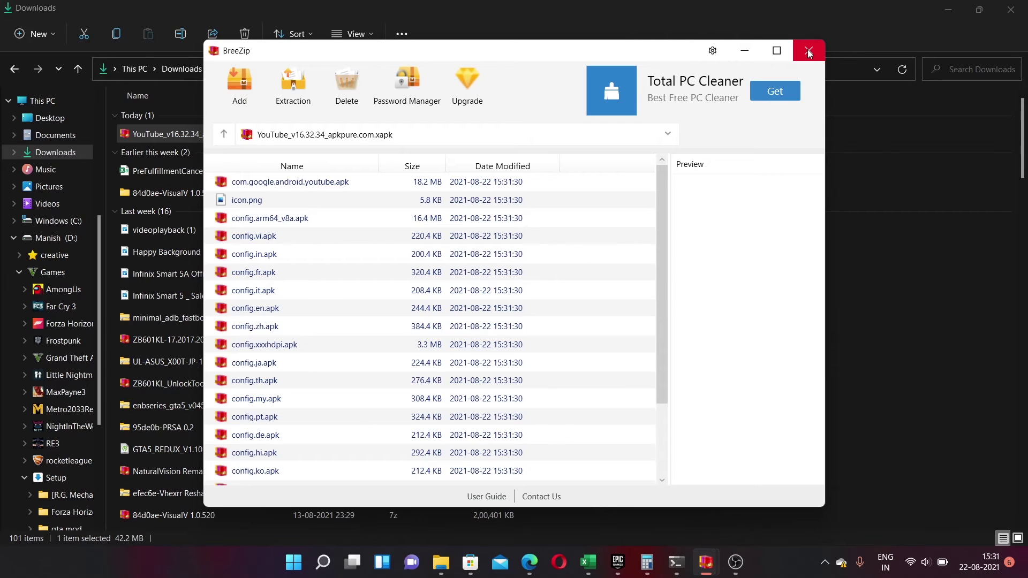
{"action": "double_click", "coordinate": [433, 183]}
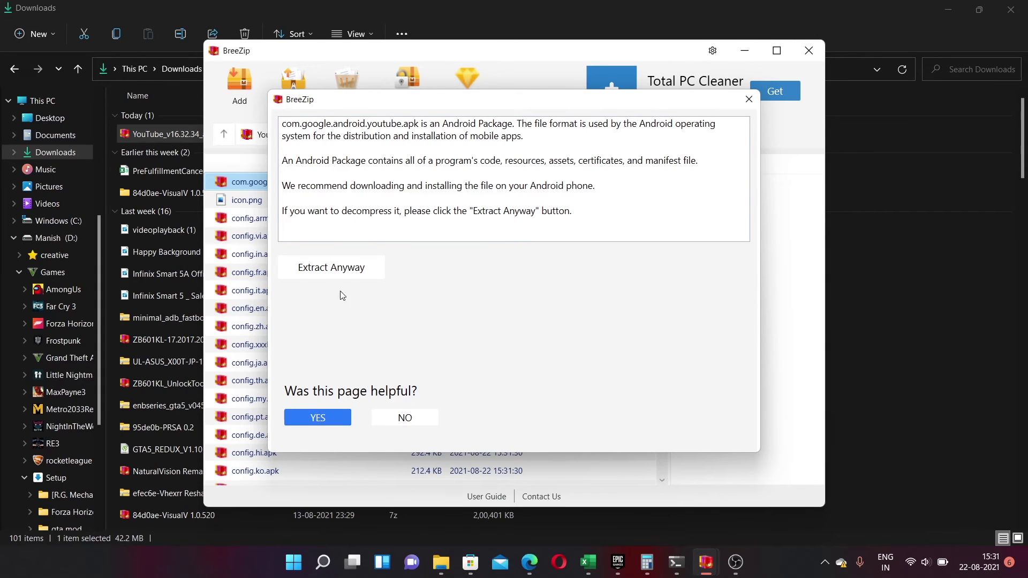
- Extract the YouTube APK anyway and try opening AndroidManifest.xml from its contents
{"action": "left_click", "coordinate": [347, 266]}
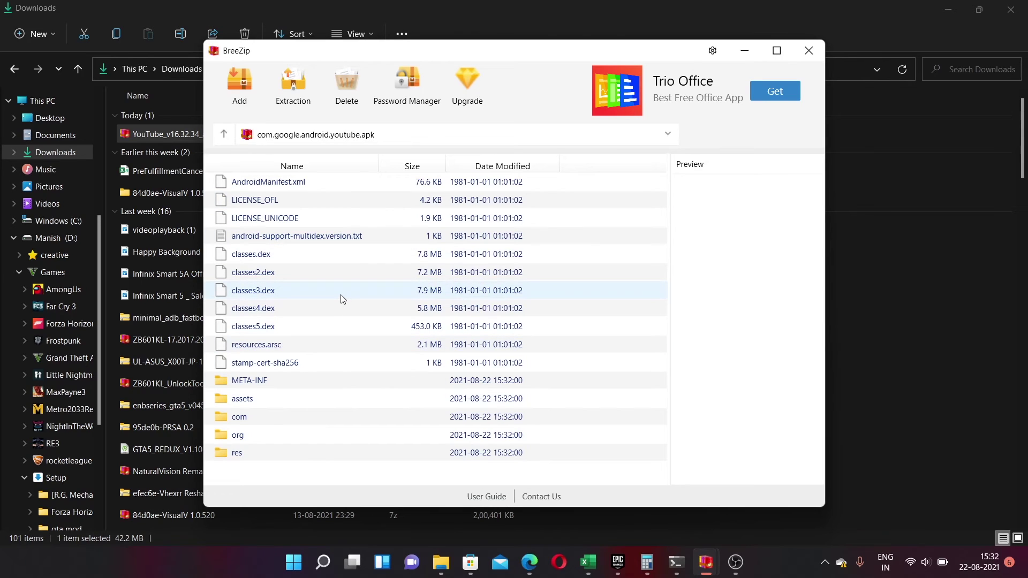
{"action": "left_click", "coordinate": [332, 183]}
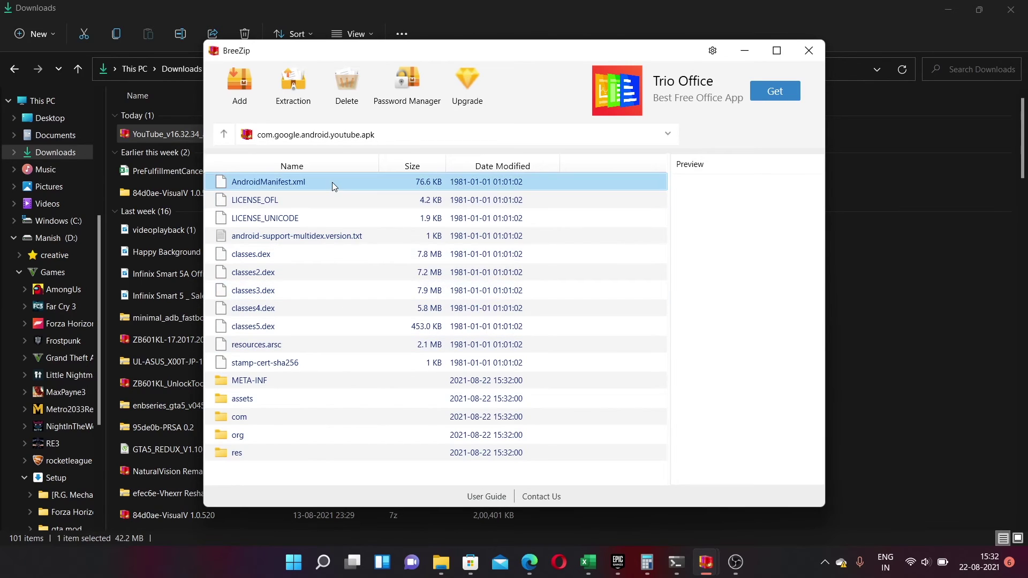
{"action": "double_click", "coordinate": [332, 182]}
{"action": "scroll", "coordinate": [517, 285], "scroll_direction": "down", "scroll_amount": 1}
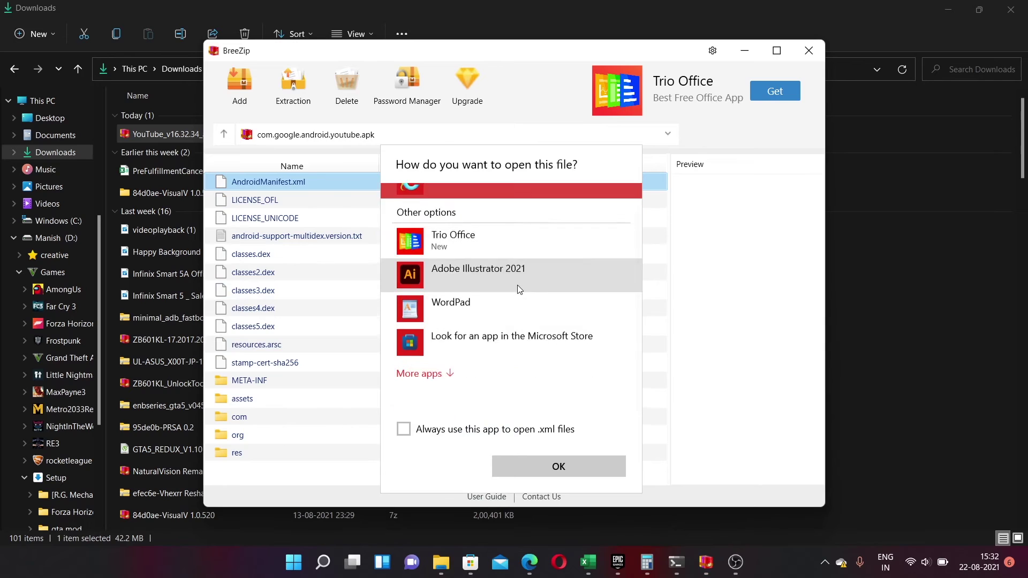
{"action": "scroll", "coordinate": [517, 289], "scroll_direction": "up", "scroll_amount": 1}
- Cancel the Open-with dialog, return to the xapk listing, and close BreeZip
{"action": "left_click", "coordinate": [742, 274]}
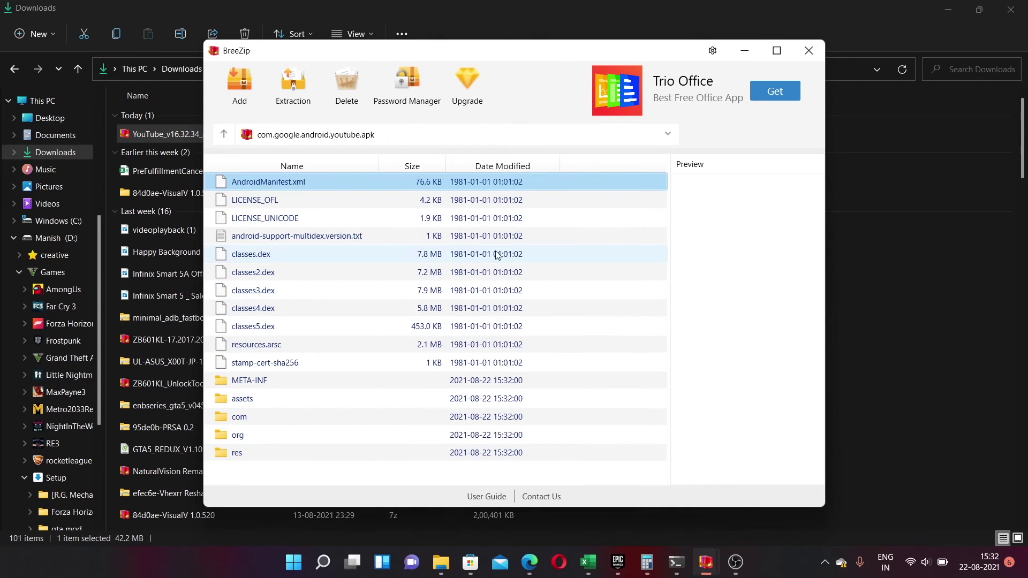
{"action": "left_click", "coordinate": [808, 51]}
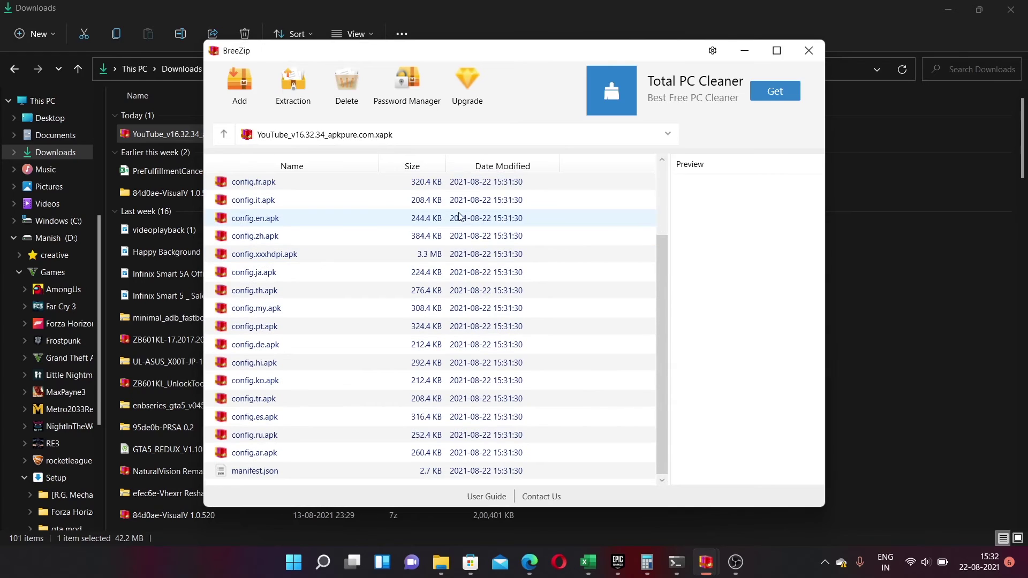
{"action": "left_click", "coordinate": [815, 53]}
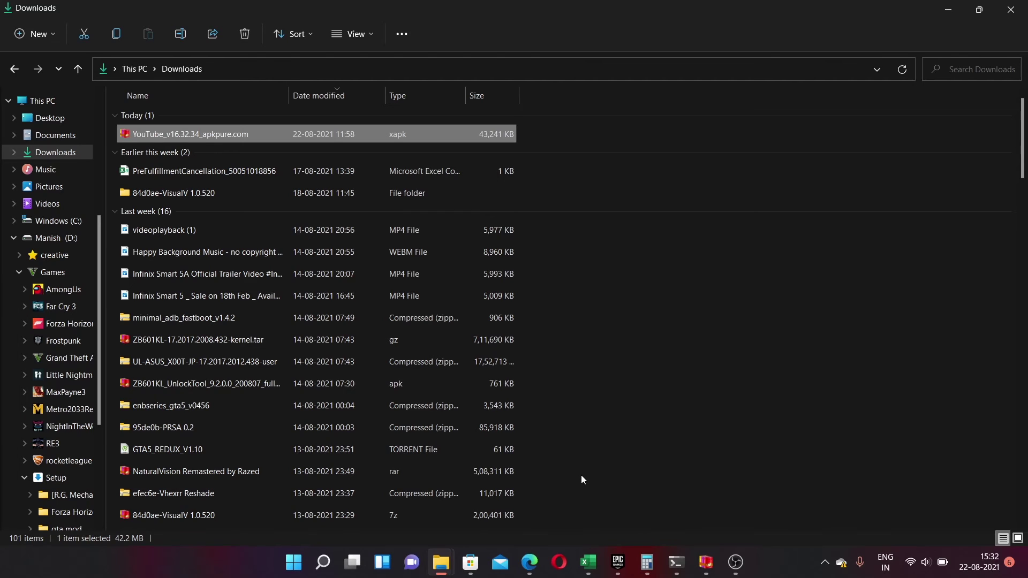
- Bring the Microsoft Store window forward from the taskbar
{"action": "left_click", "coordinate": [471, 561]}
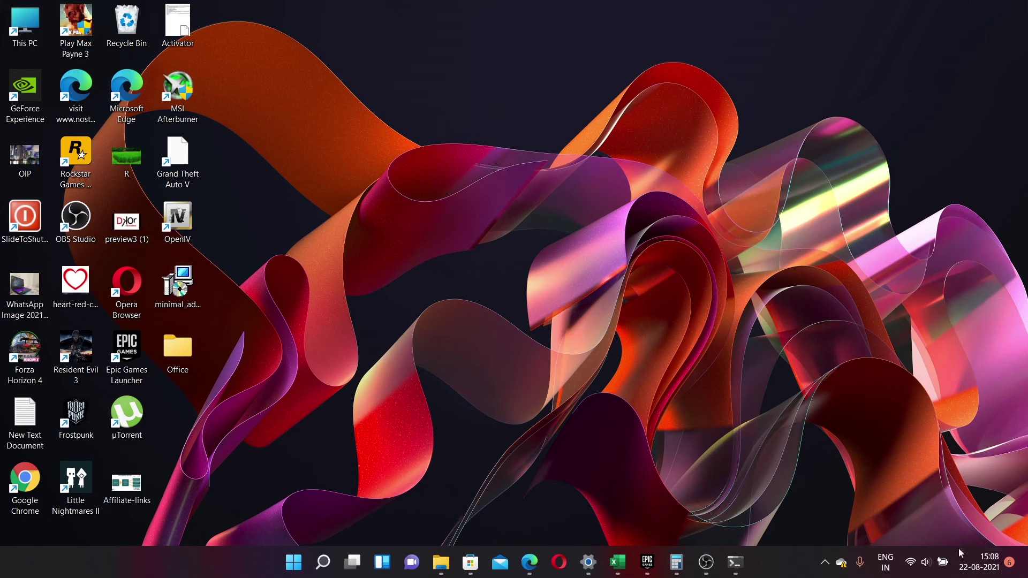
- View battery status in Quick Settings, dismiss it, then open the battery icon's shortcut menu
{"action": "mouse_move", "coordinate": [944, 563]}
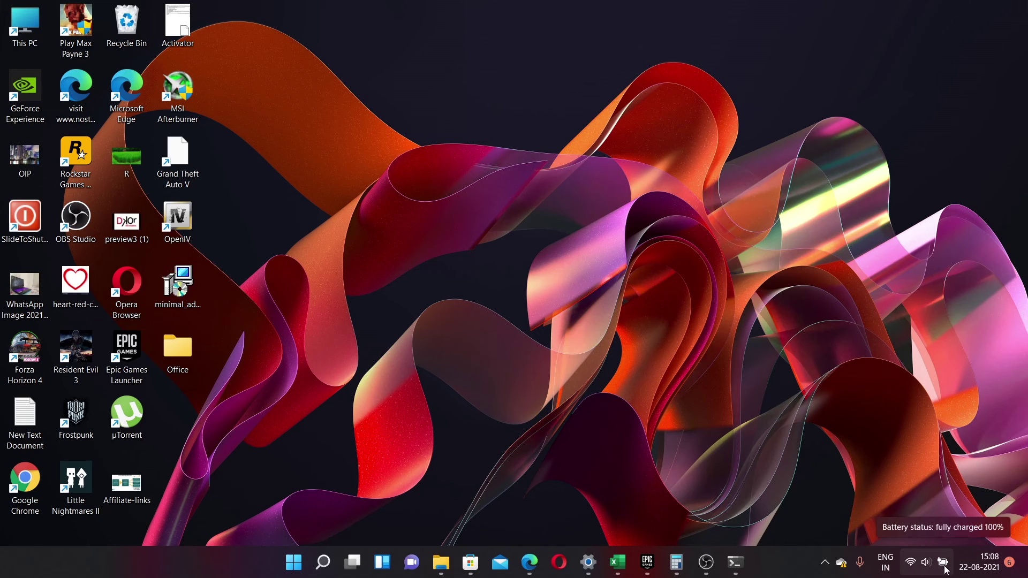
{"action": "left_click", "coordinate": [944, 563]}
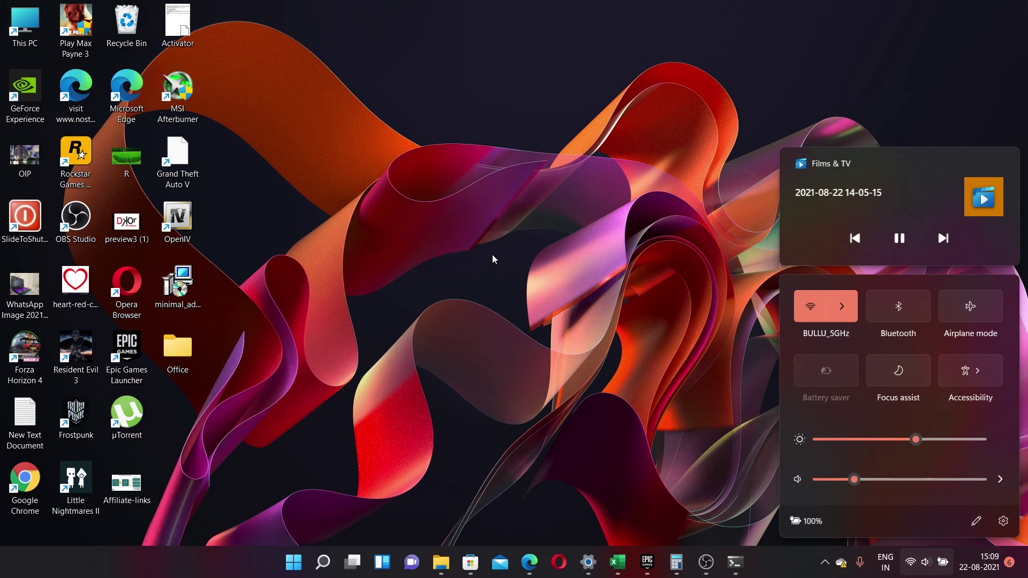
{"action": "key", "text": "Escape"}
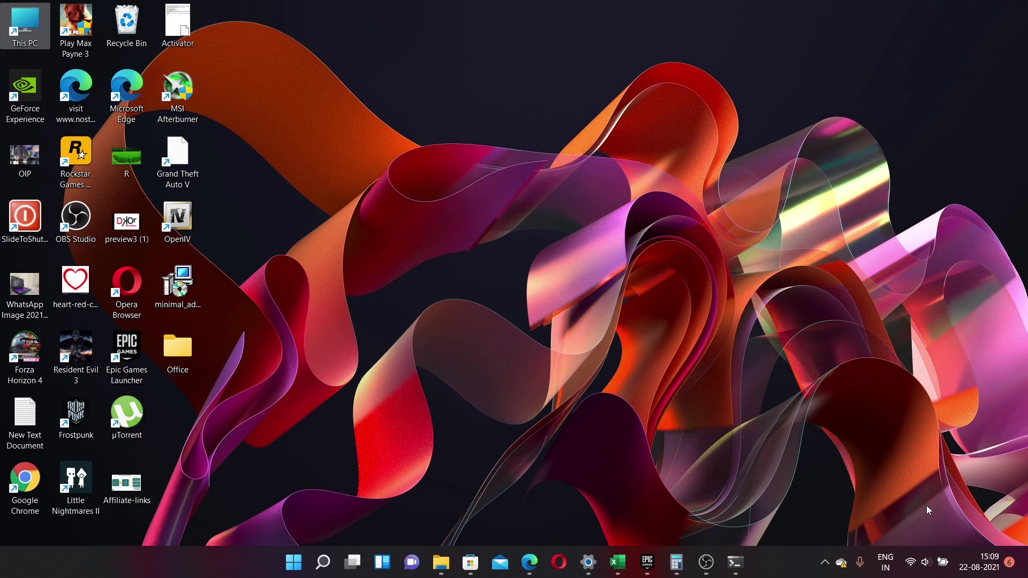
{"action": "right_click", "coordinate": [942, 568]}
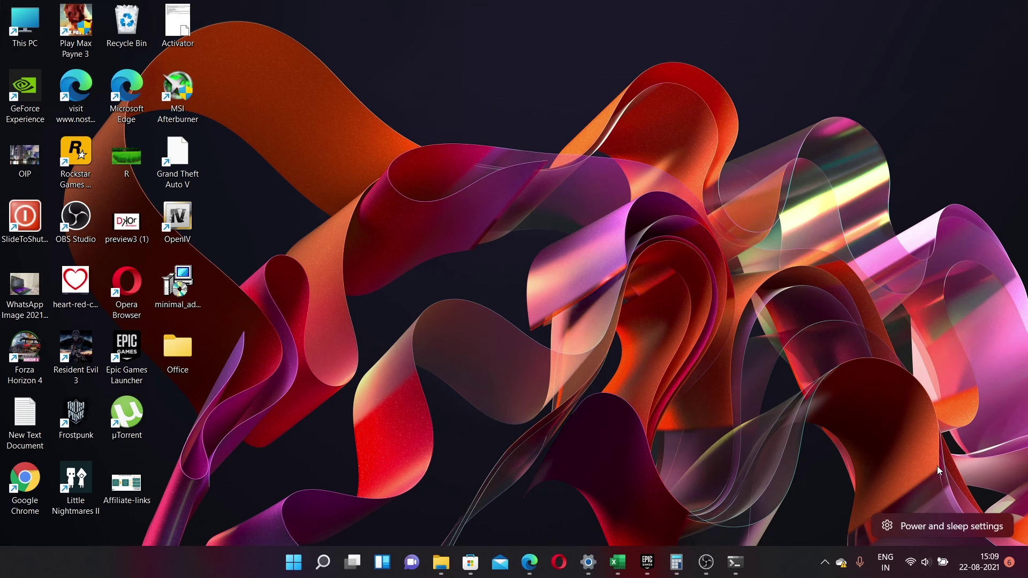
- Switch Power mode to Best performance on the Power & battery page, then close Settings
{"action": "left_click", "coordinate": [942, 529]}
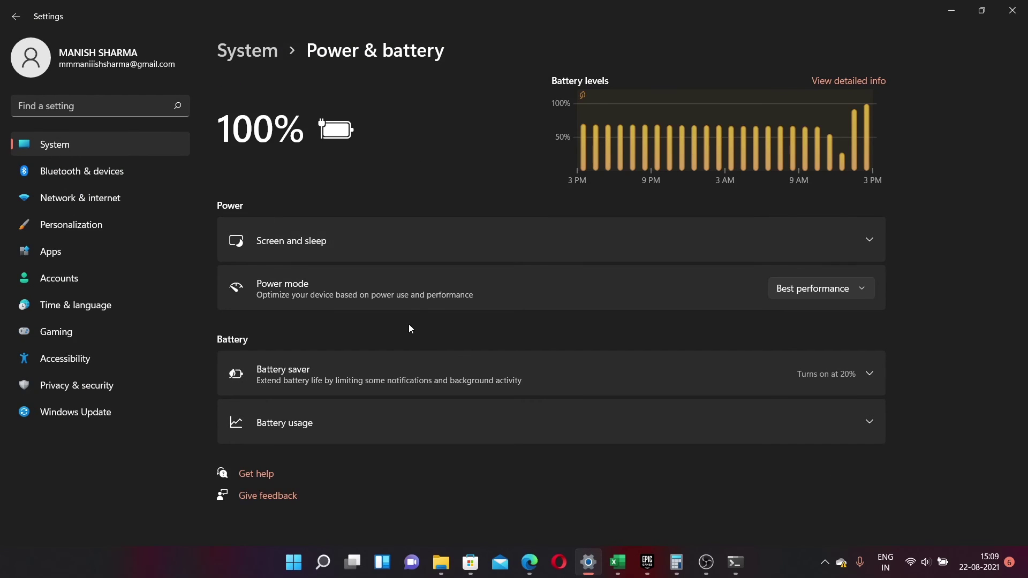
{"action": "left_click", "coordinate": [838, 281]}
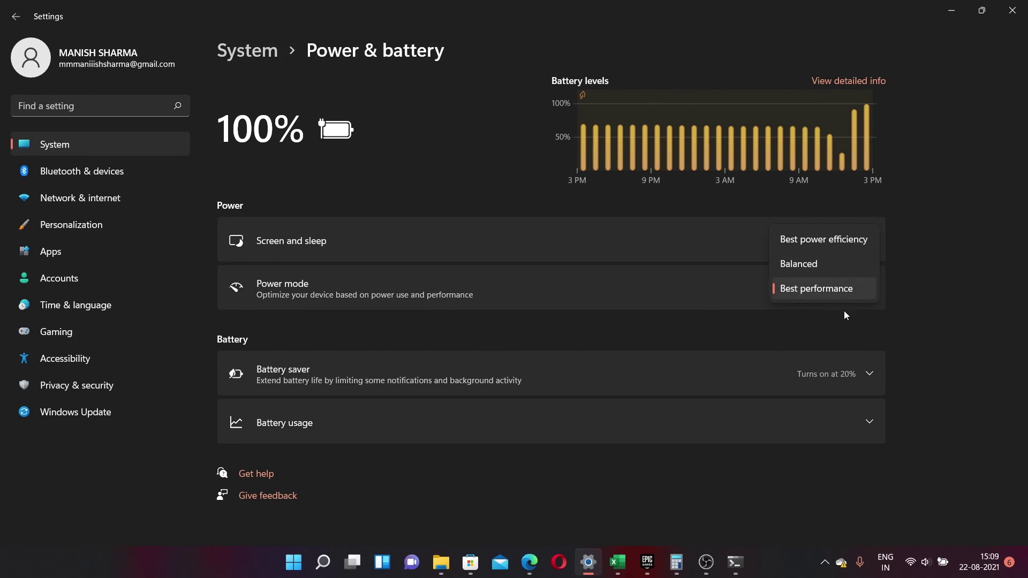
{"action": "left_click", "coordinate": [776, 325]}
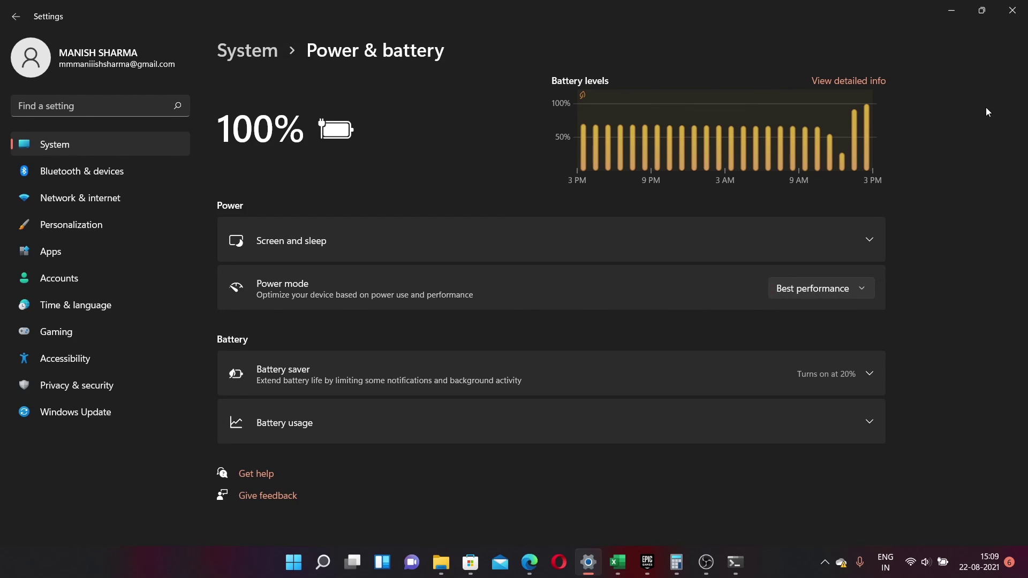
{"action": "left_click", "coordinate": [1012, 10]}
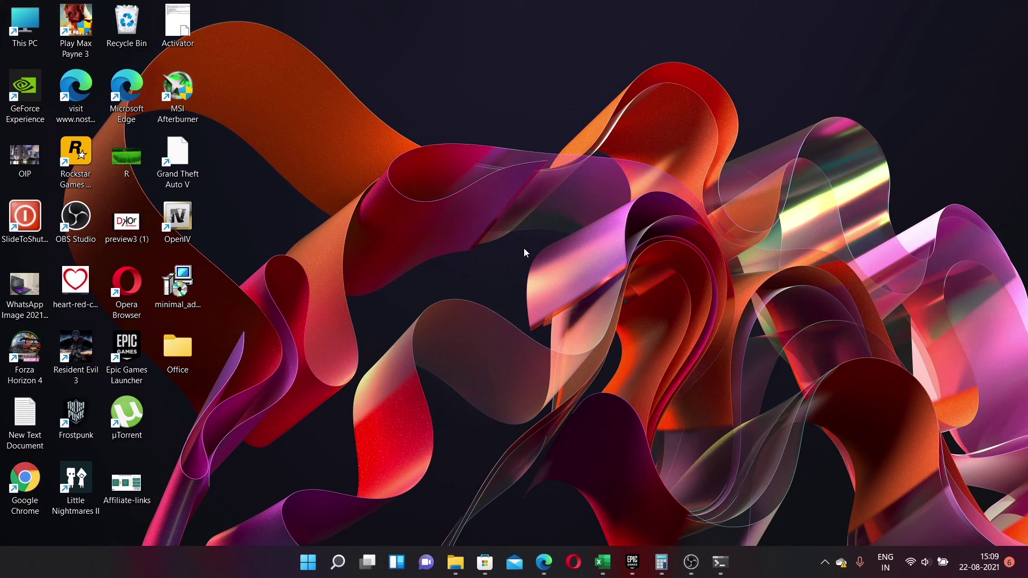
- Launch Windows Mobility Center via Start search 'mOBILITY', choose High performance, then close it
{"action": "key", "text": "super"}
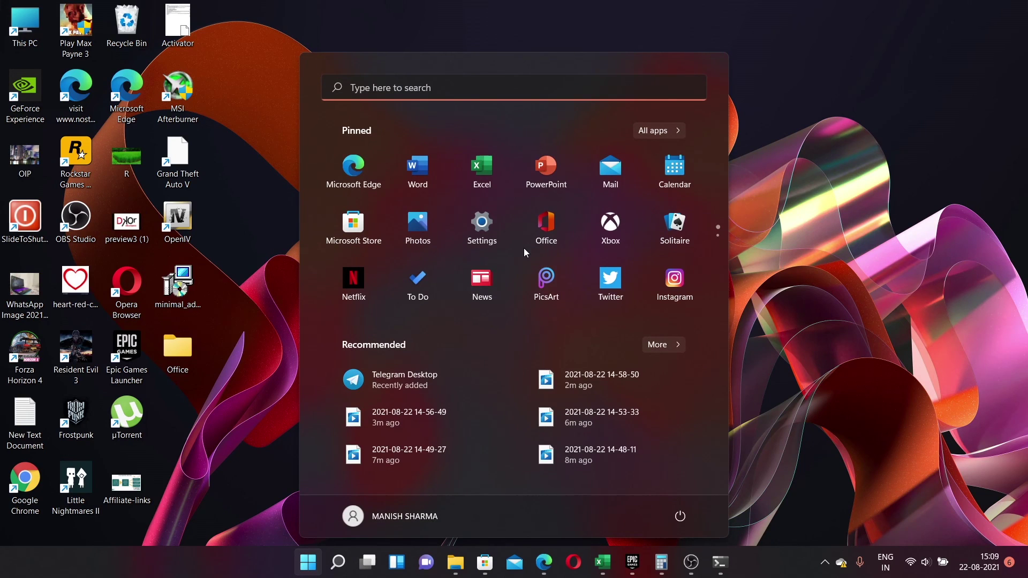
{"action": "type", "text": "mOBILITY"}
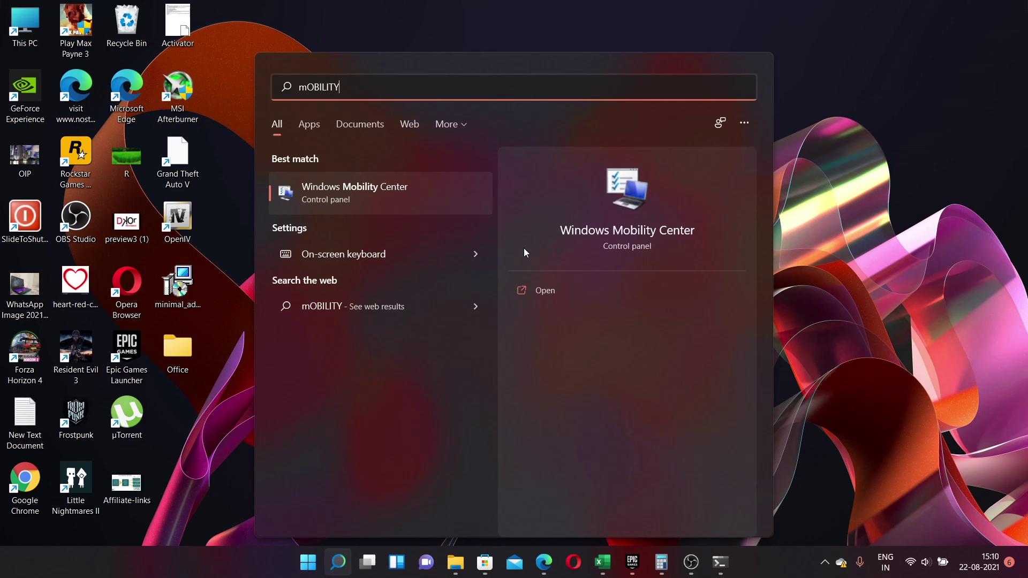
{"action": "key", "text": "Return"}
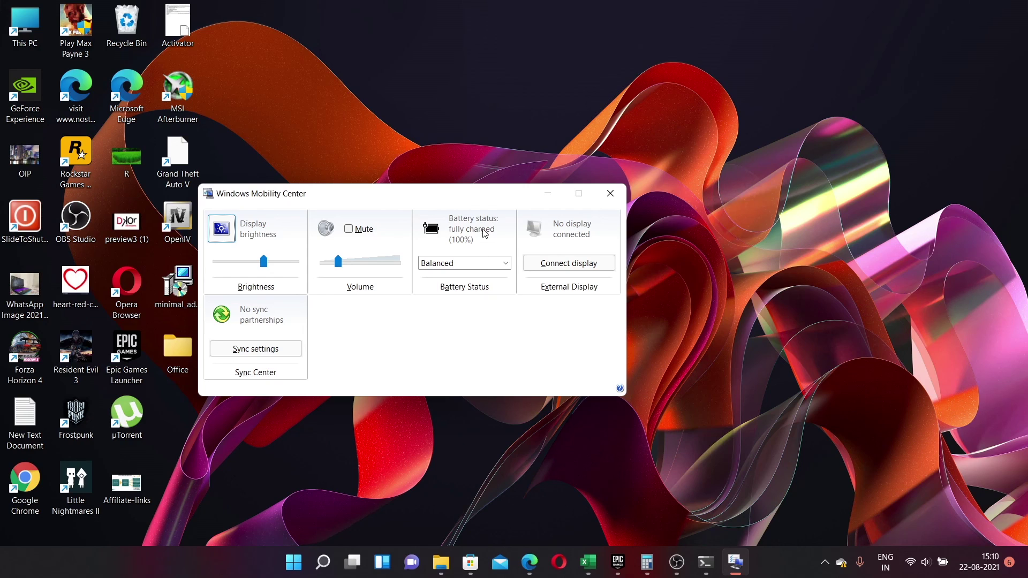
{"action": "left_click", "coordinate": [493, 262]}
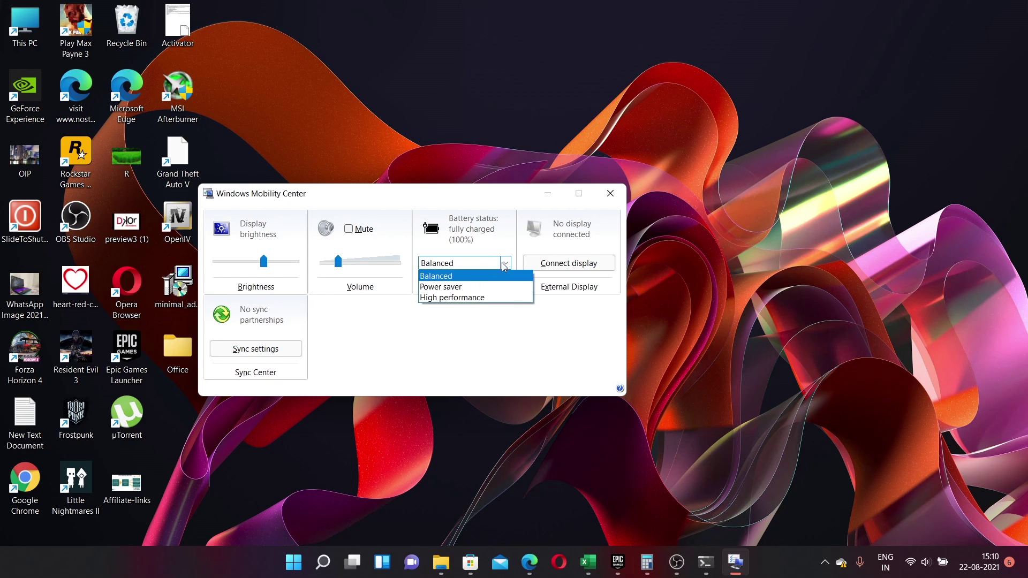
{"action": "left_click", "coordinate": [489, 298]}
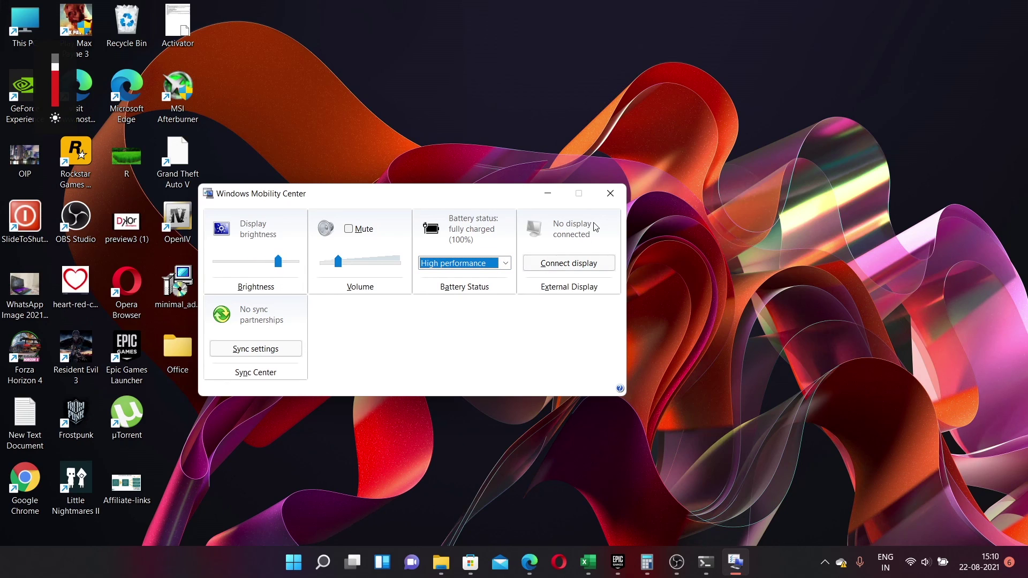
{"action": "left_click", "coordinate": [616, 199]}
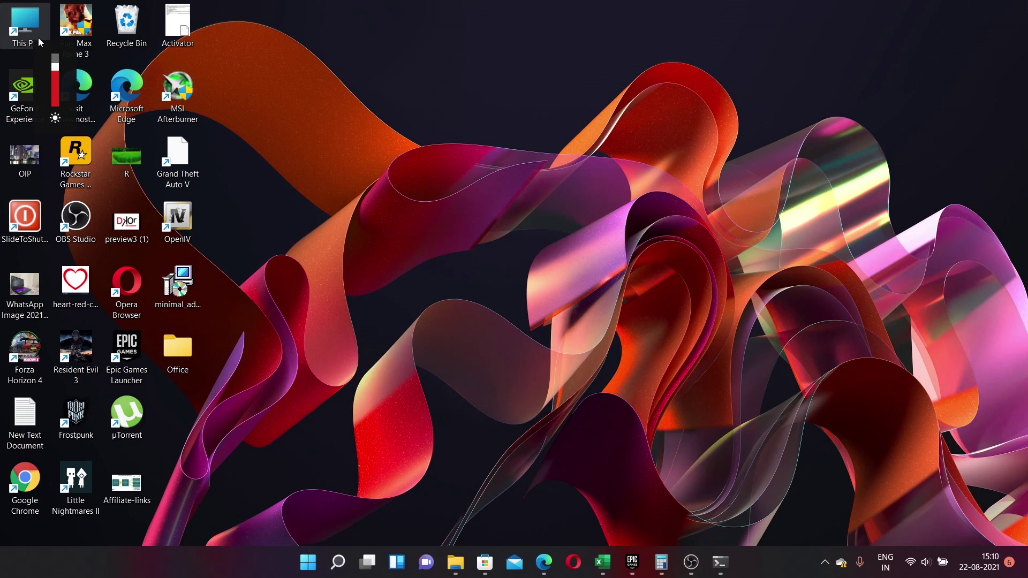
- Open the D: drive from This PC, show the desktop with Win+D, and open its shortcut menu
{"action": "double_click", "coordinate": [37, 37]}
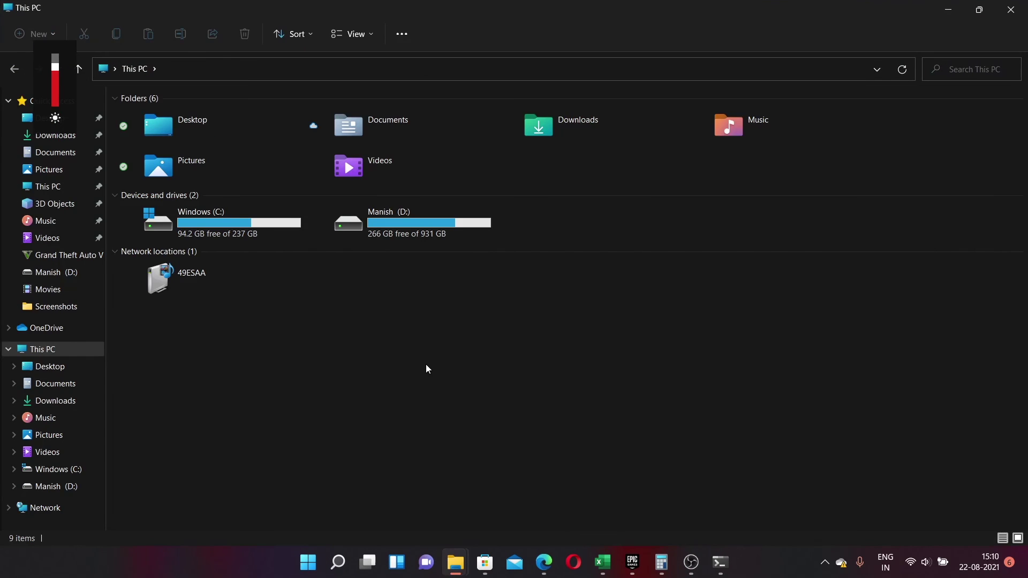
{"action": "double_click", "coordinate": [431, 232]}
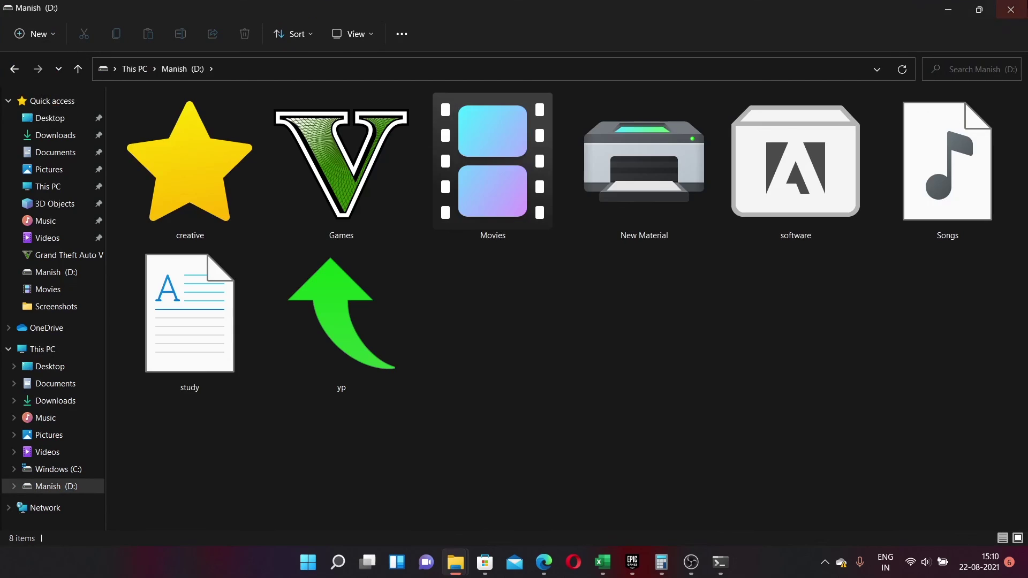
{"action": "key", "text": "super+d"}
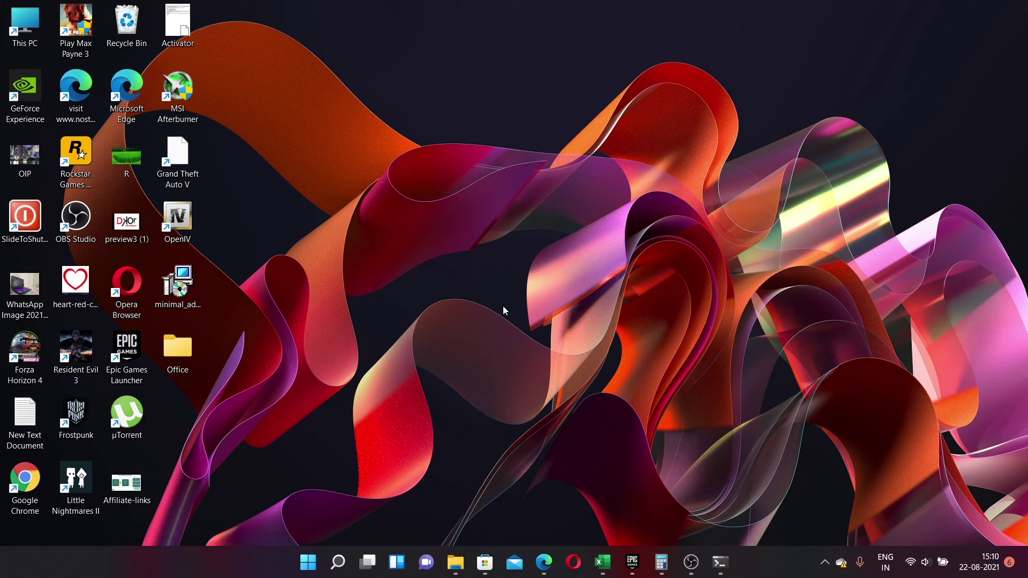
{"action": "right_click", "coordinate": [471, 217]}
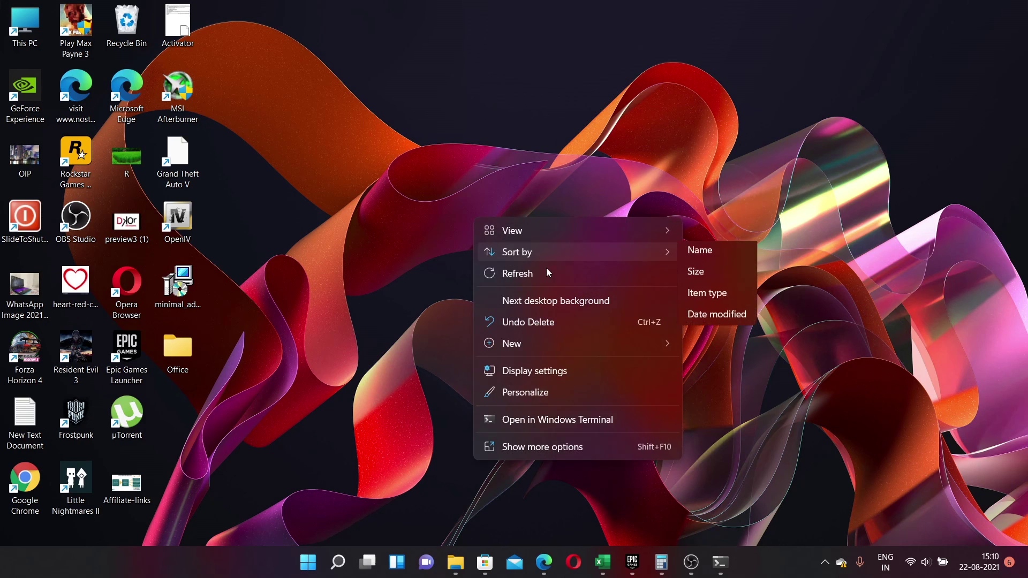